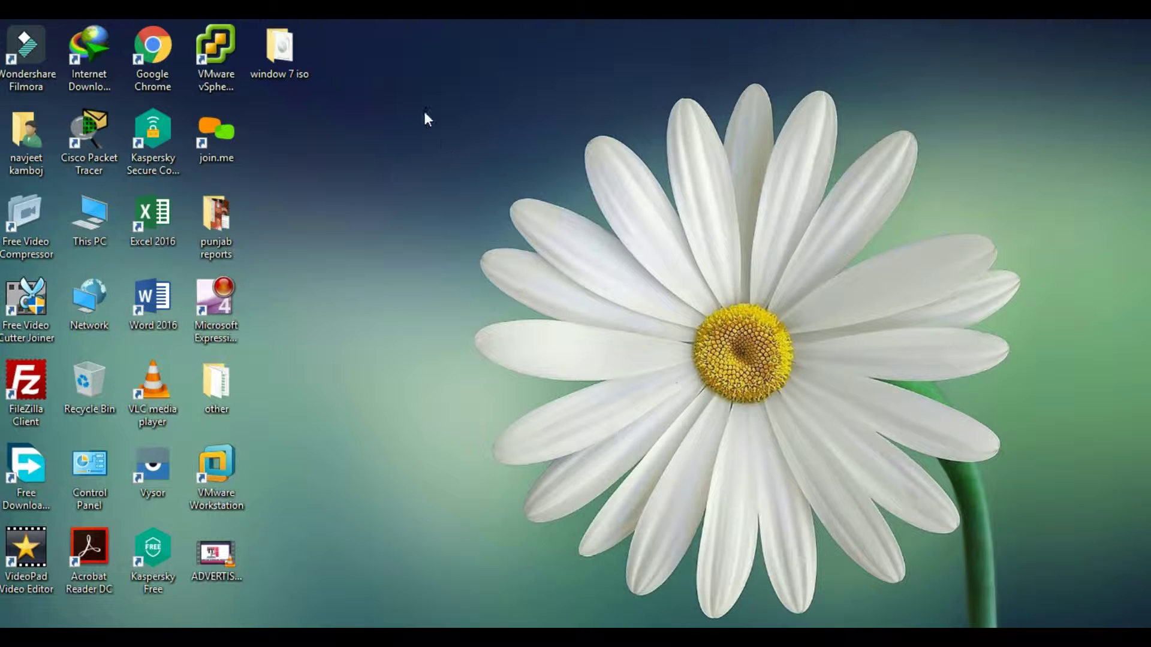
Check the win7allverpreact disc image in the window 7 iso folder on the desktop and close the folder
{"action": "double_click", "coordinate": [285, 41]}
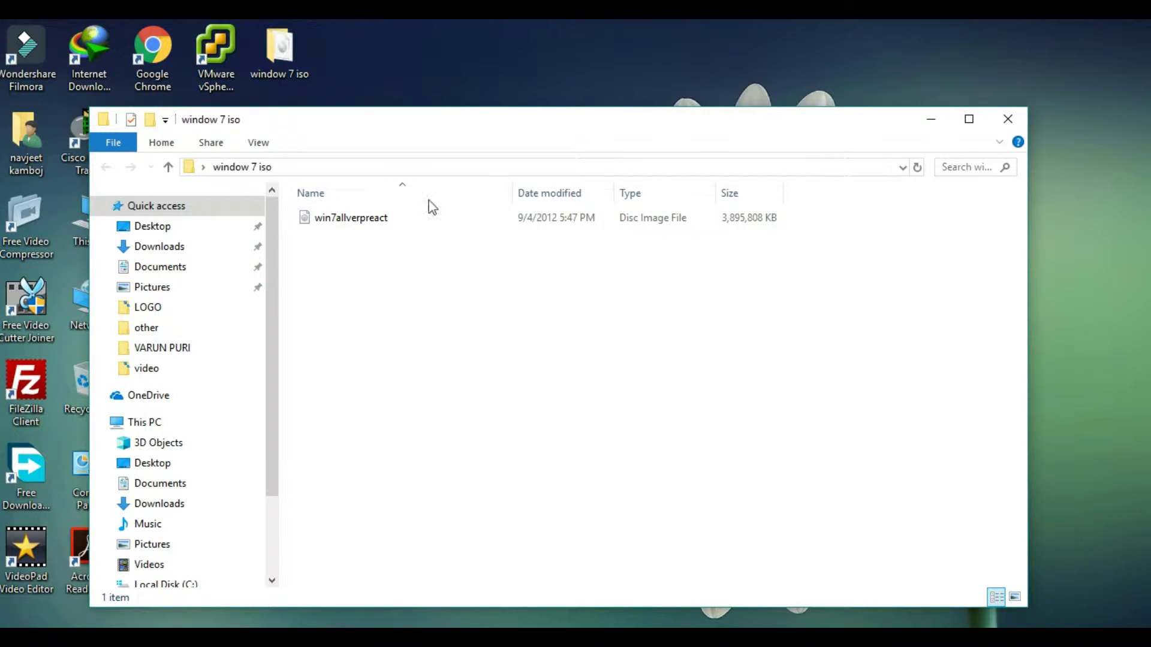
{"action": "left_click", "coordinate": [379, 219]}
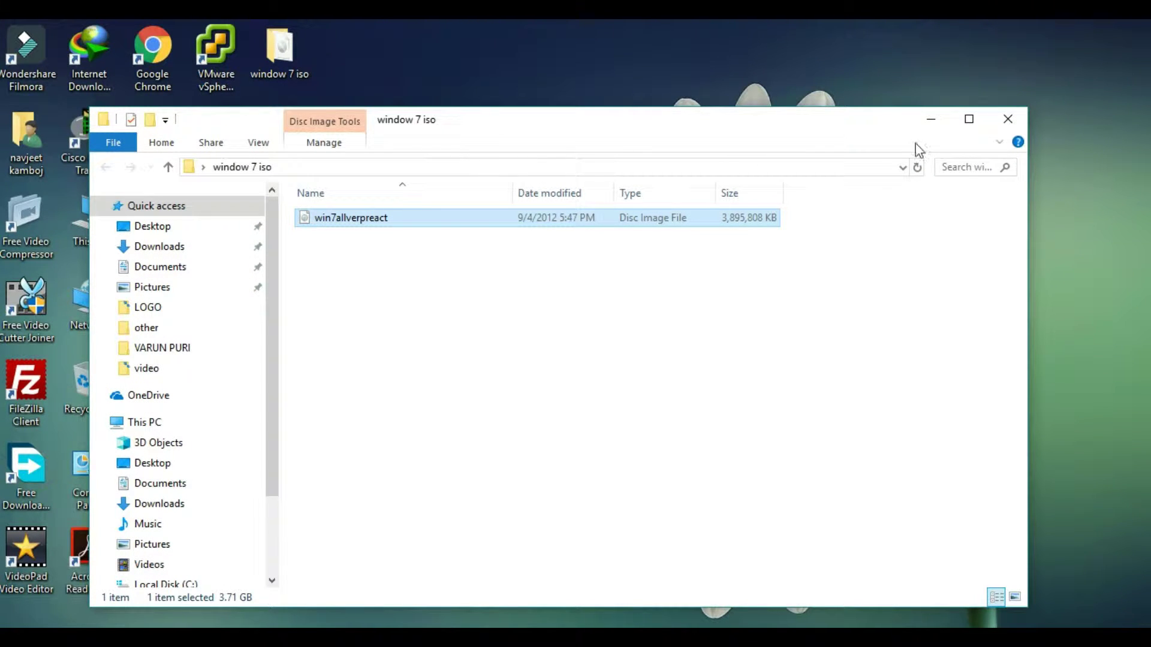
{"action": "left_click", "coordinate": [1004, 123]}
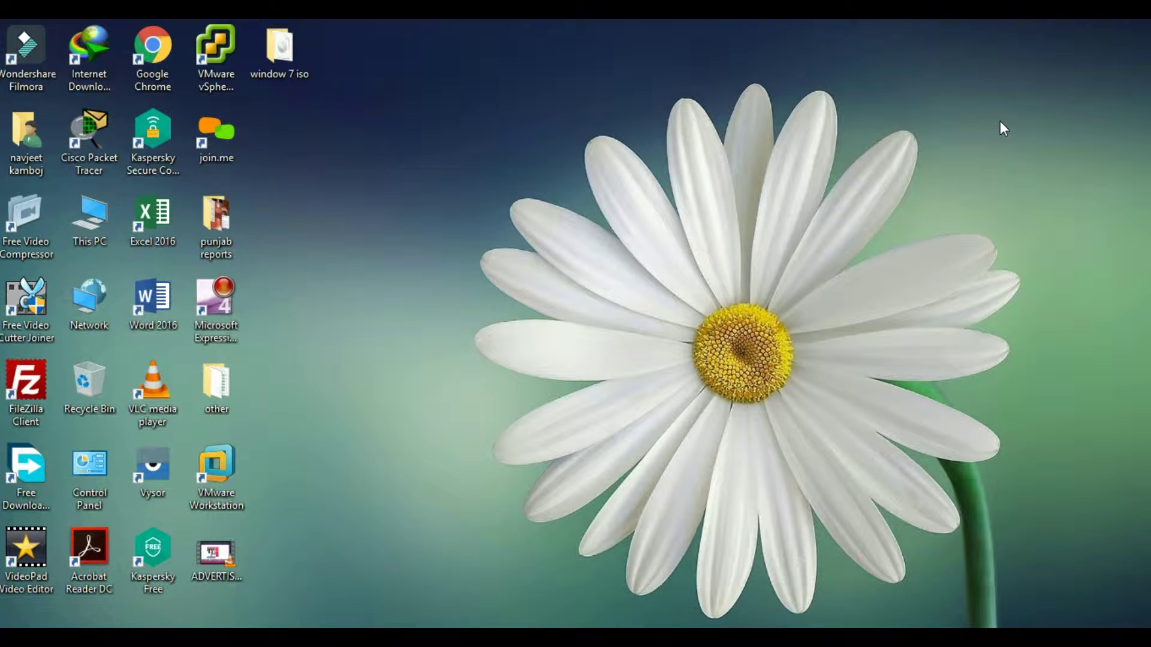
{"action": "right_click", "coordinate": [483, 144]}
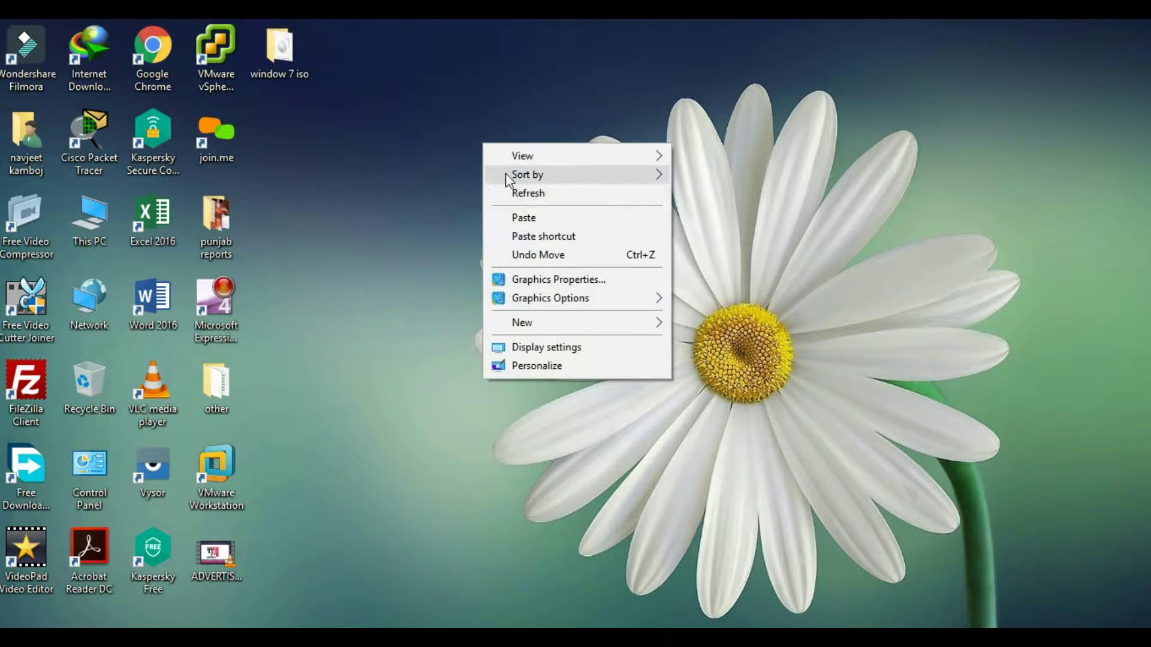
{"action": "left_click", "coordinate": [523, 200]}
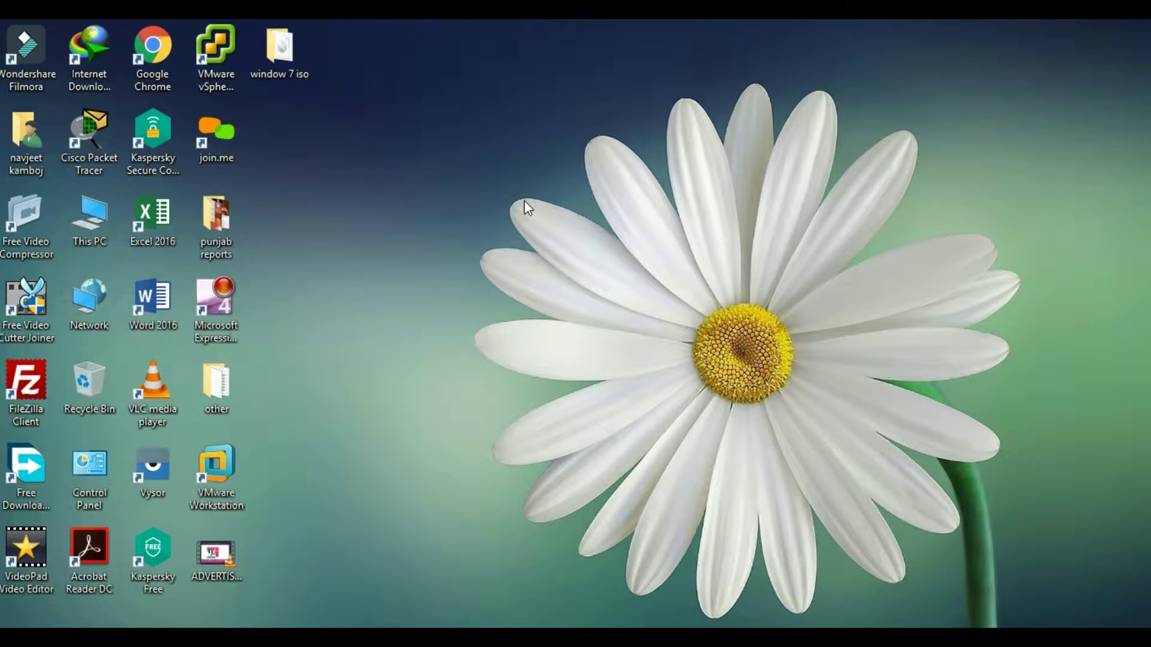
{"action": "right_click", "coordinate": [405, 111]}
{"action": "left_click", "coordinate": [433, 164]}
{"action": "right_click", "coordinate": [432, 164]}
{"action": "left_click", "coordinate": [457, 216]}
{"action": "right_click", "coordinate": [455, 212]}
{"action": "left_click", "coordinate": [483, 265]}
{"action": "right_click", "coordinate": [483, 265]}
{"action": "left_click", "coordinate": [509, 323]}
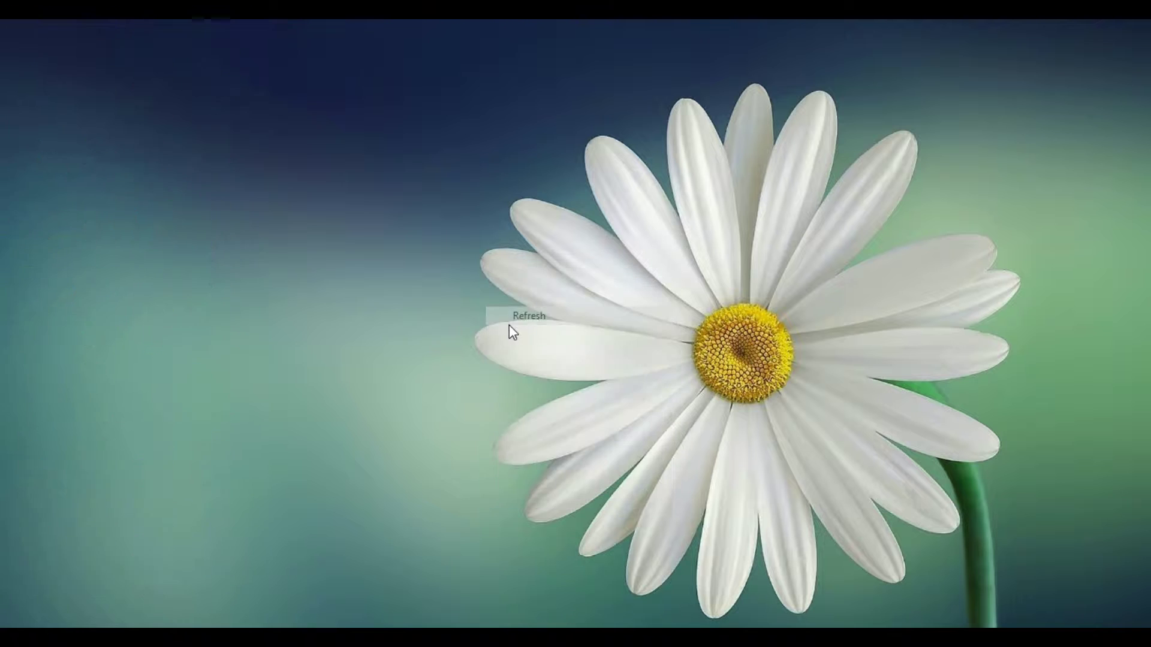
{"action": "left_click", "coordinate": [296, 48]}
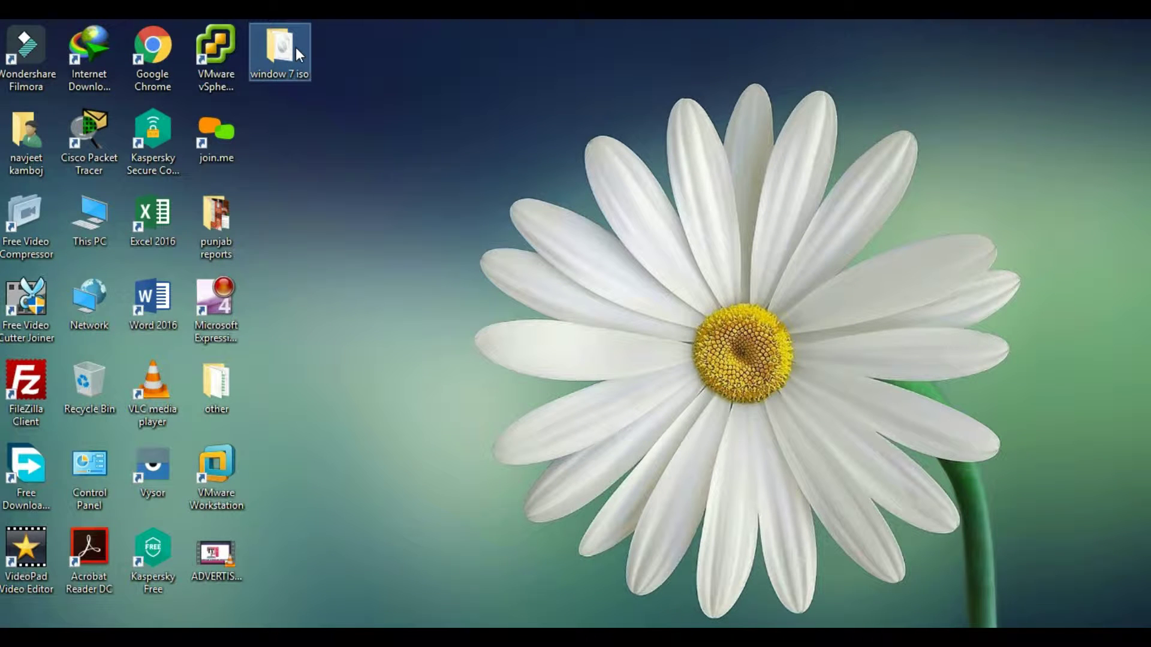
{"action": "left_click", "coordinate": [359, 172]}
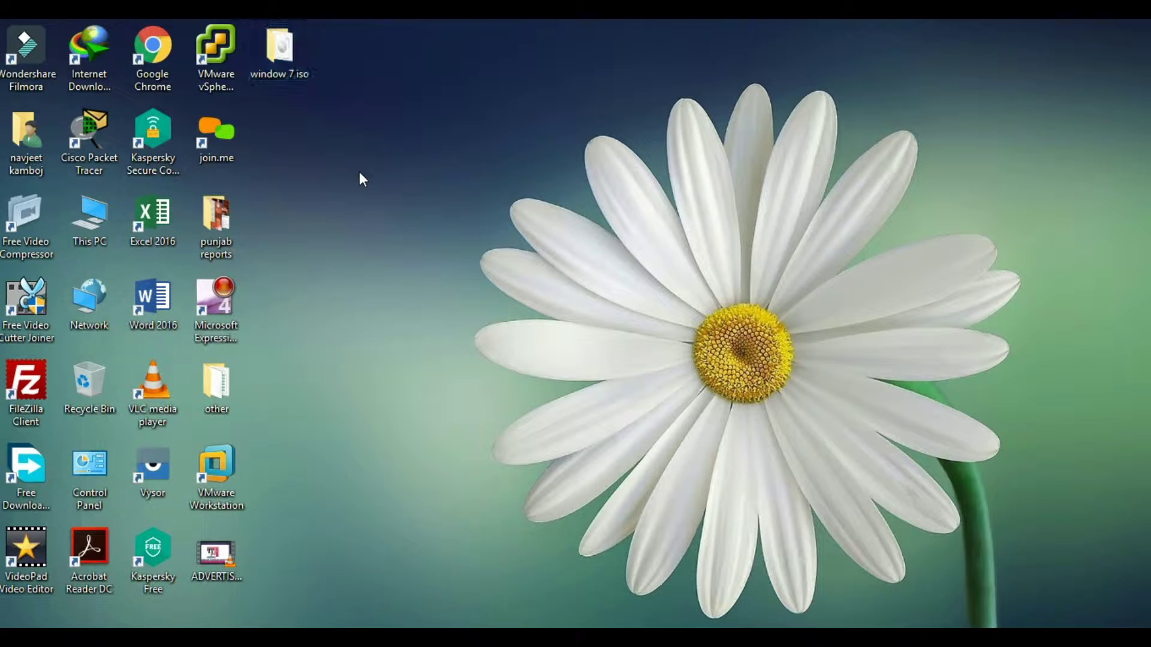
Reopen the window 7 iso folder to locate the win7allverpreact file, and close it again
{"action": "double_click", "coordinate": [283, 59]}
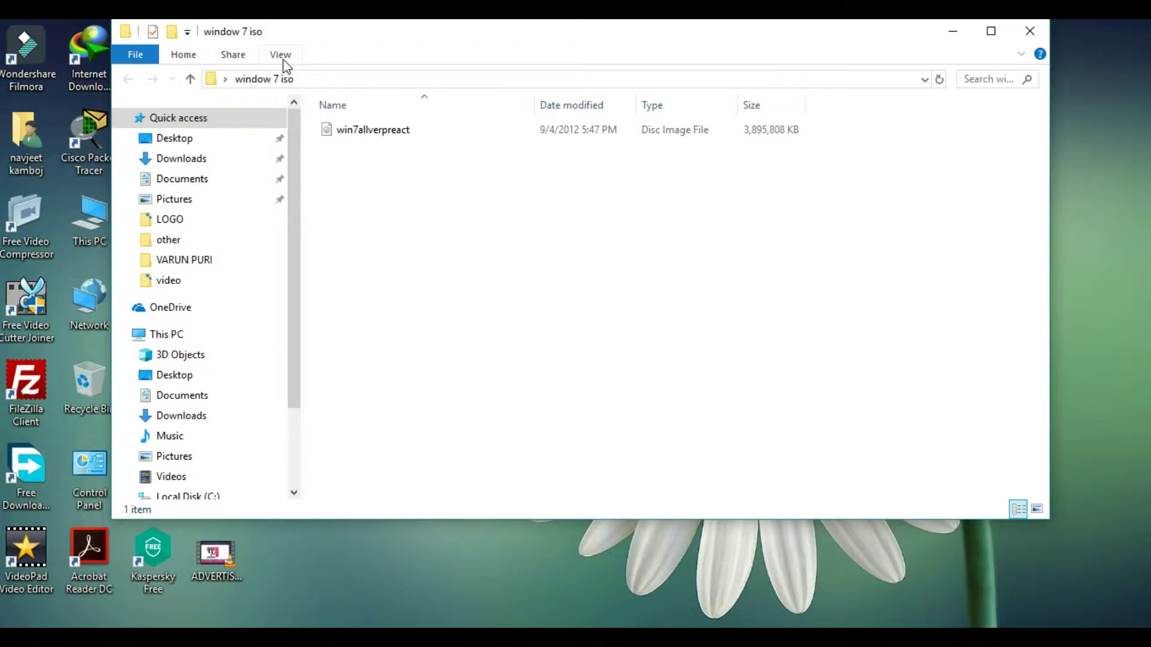
{"action": "left_click", "coordinate": [359, 135]}
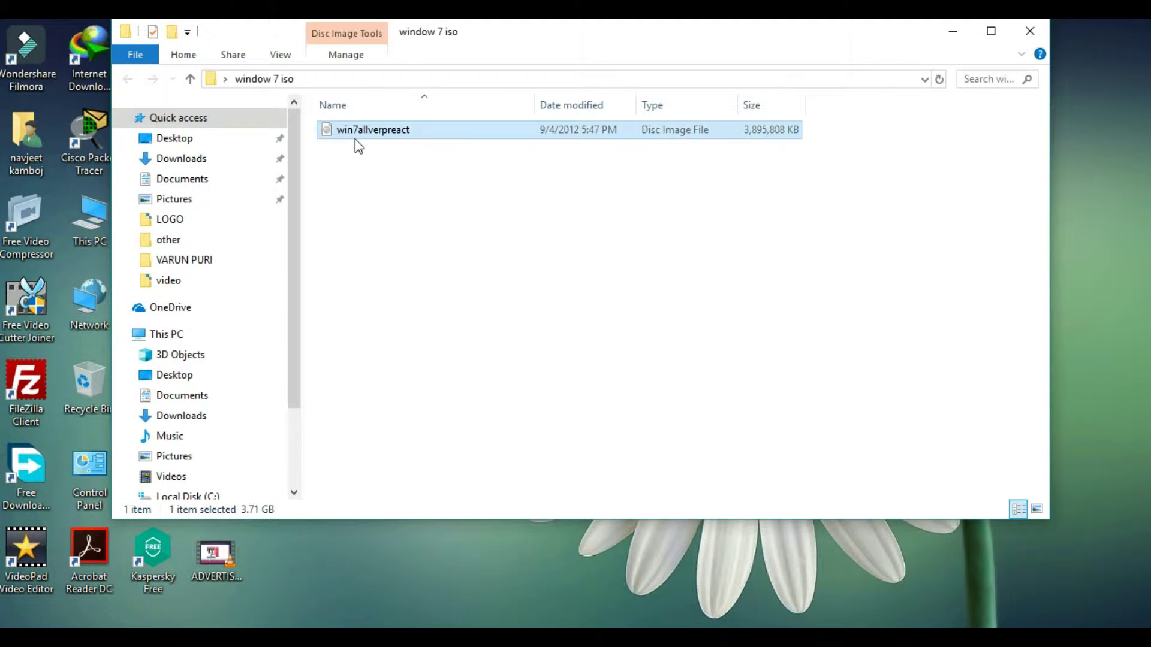
{"action": "left_click", "coordinate": [1021, 54]}
{"action": "left_click", "coordinate": [1027, 35]}
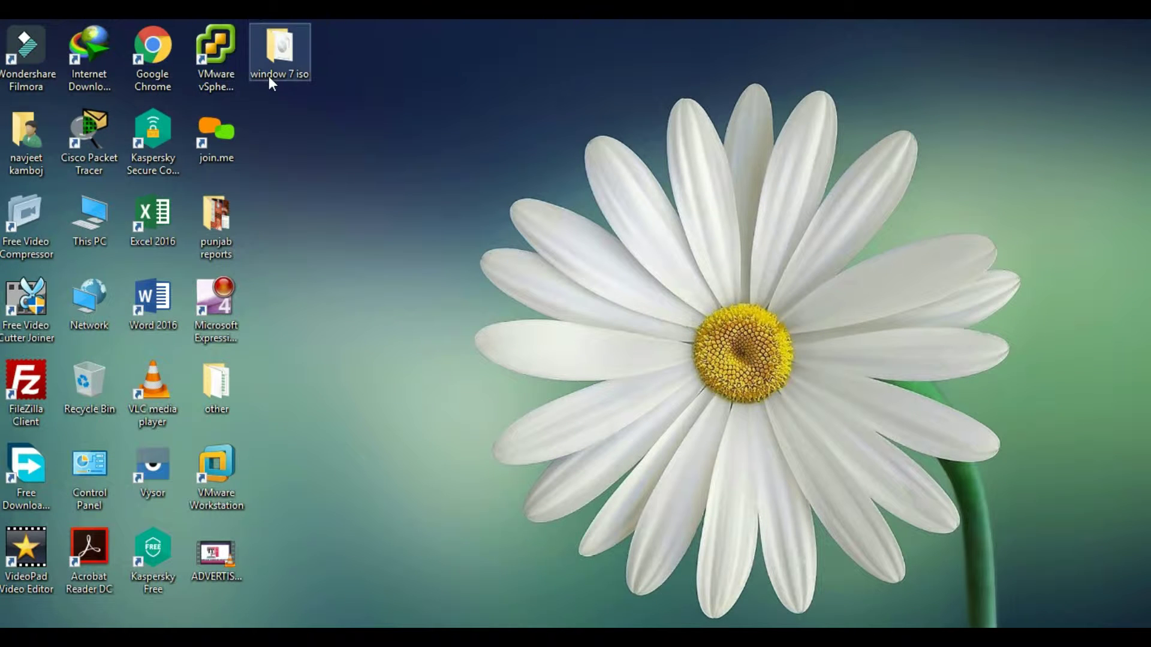
Launch VMware Workstation and open the CD/DVD (SATA) settings of the Windows 7 machine
{"action": "right_click", "coordinate": [222, 473]}
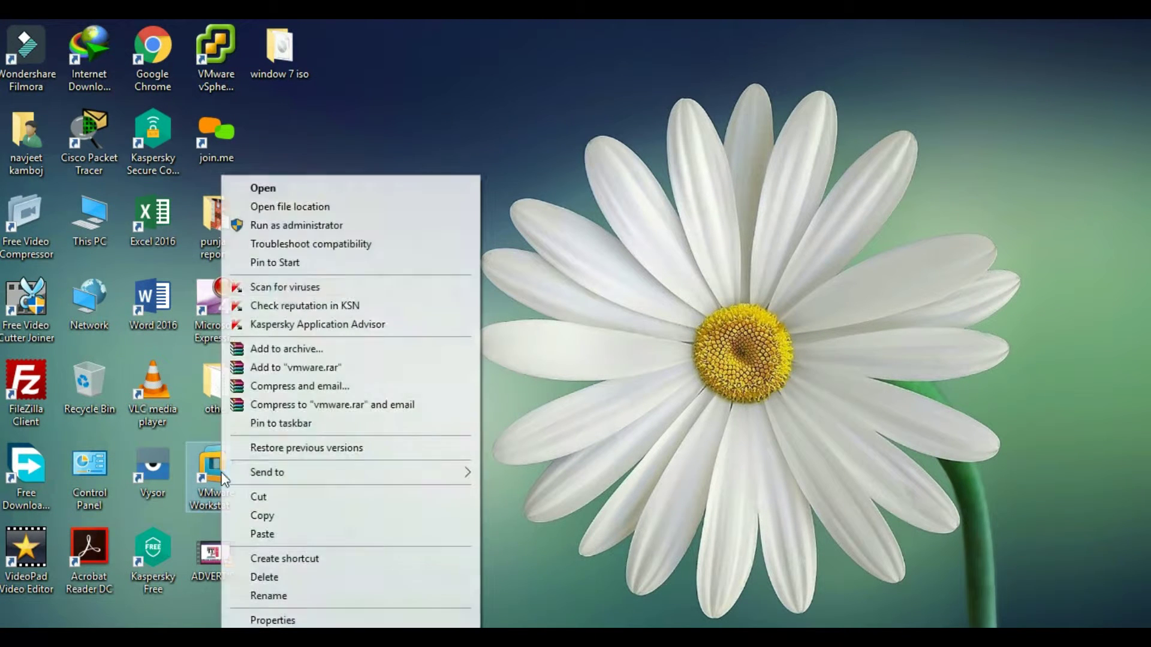
{"action": "left_click", "coordinate": [287, 193]}
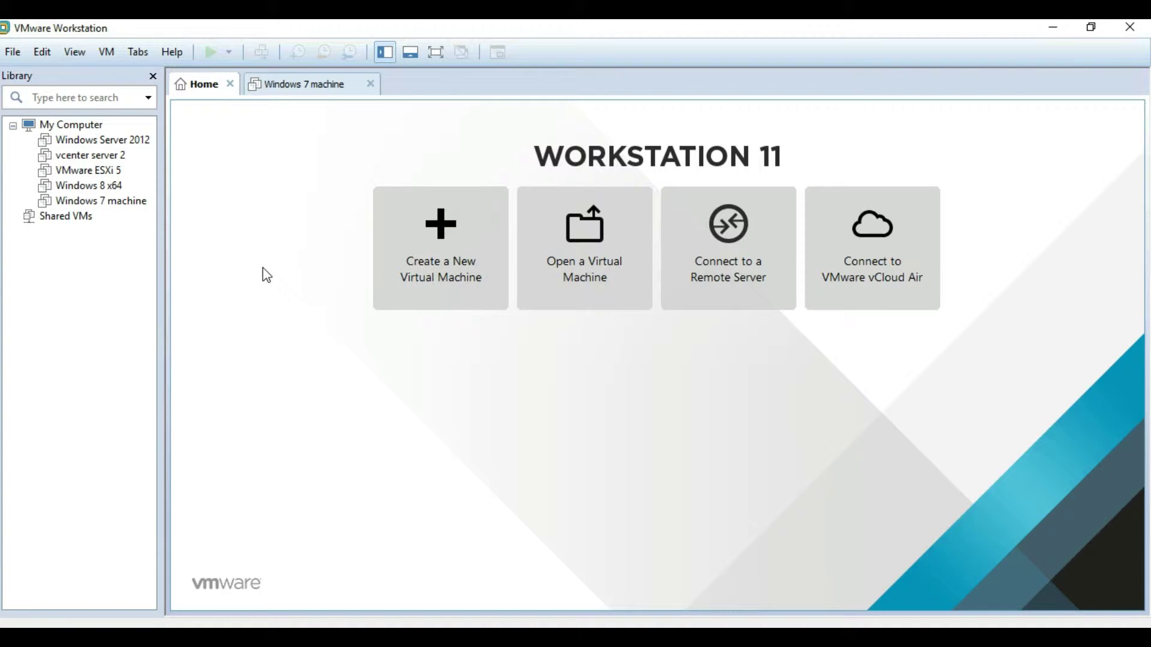
{"action": "left_click", "coordinate": [130, 207]}
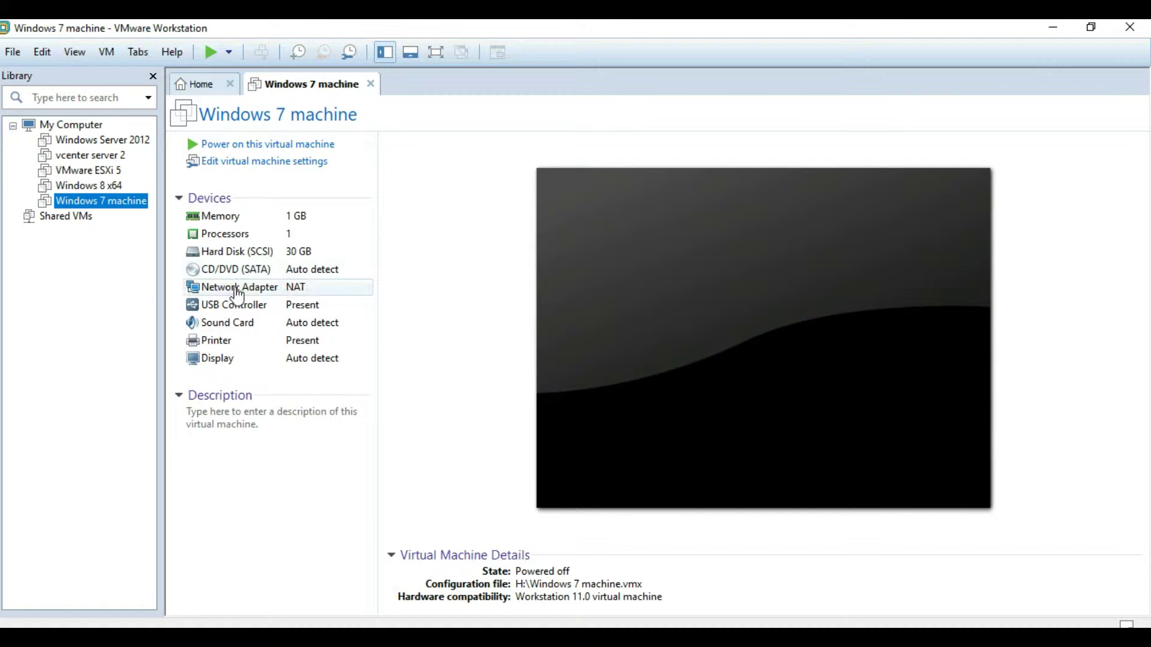
{"action": "left_click", "coordinate": [267, 275]}
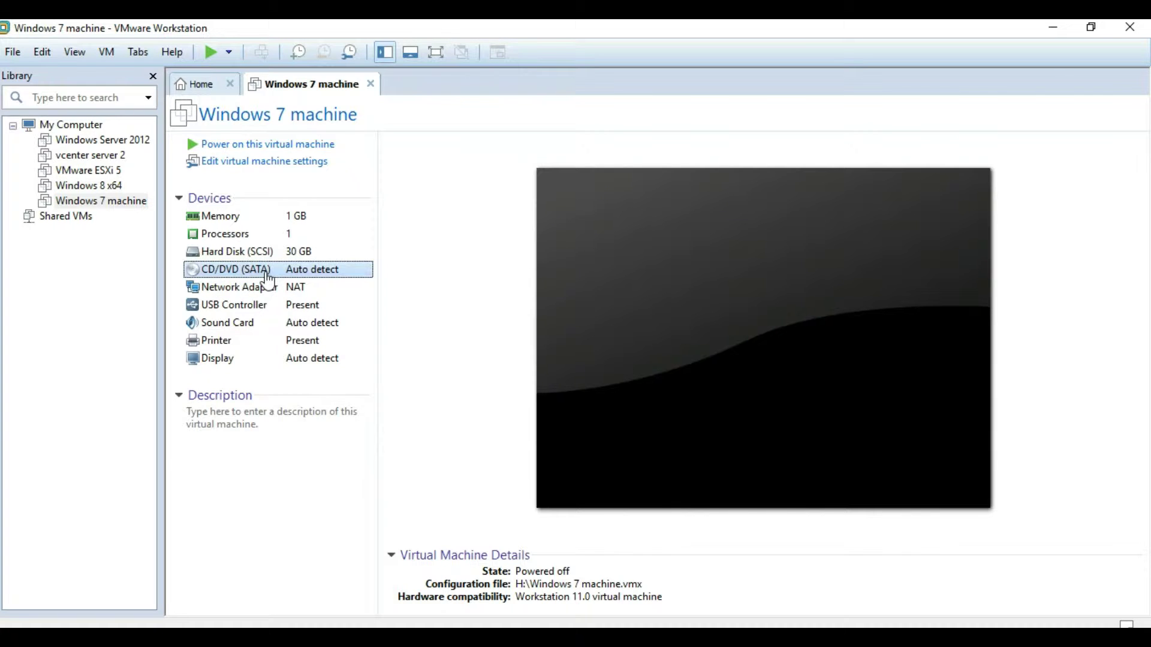
{"action": "double_click", "coordinate": [268, 276]}
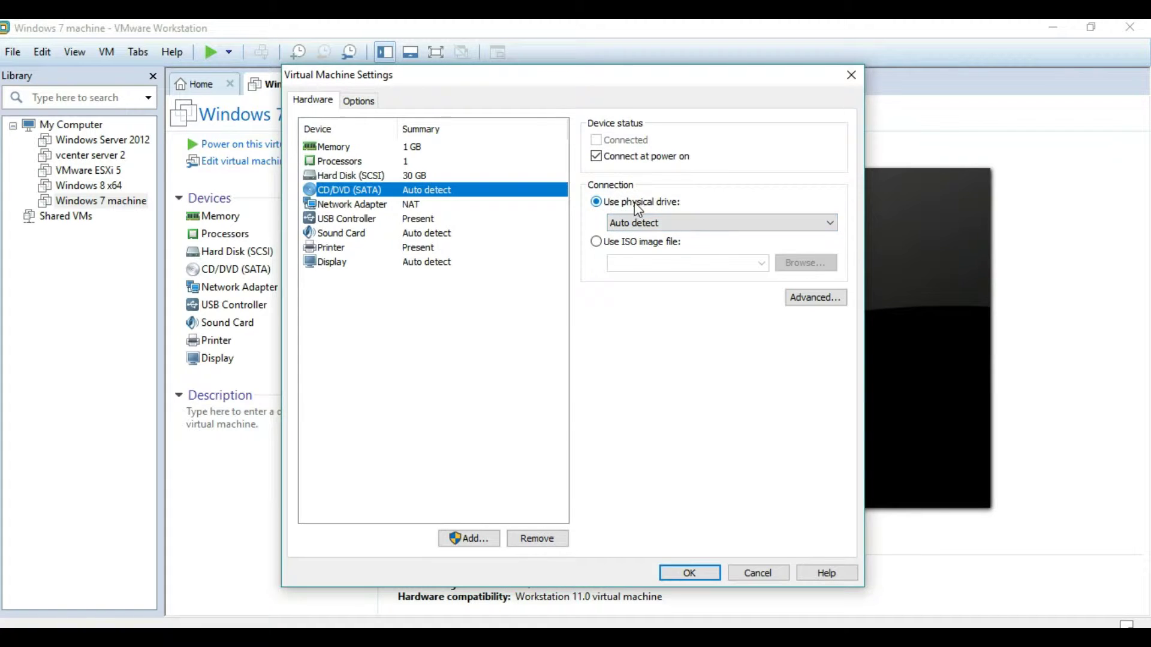
{"action": "left_click", "coordinate": [659, 223]}
{"action": "left_click", "coordinate": [659, 223]}
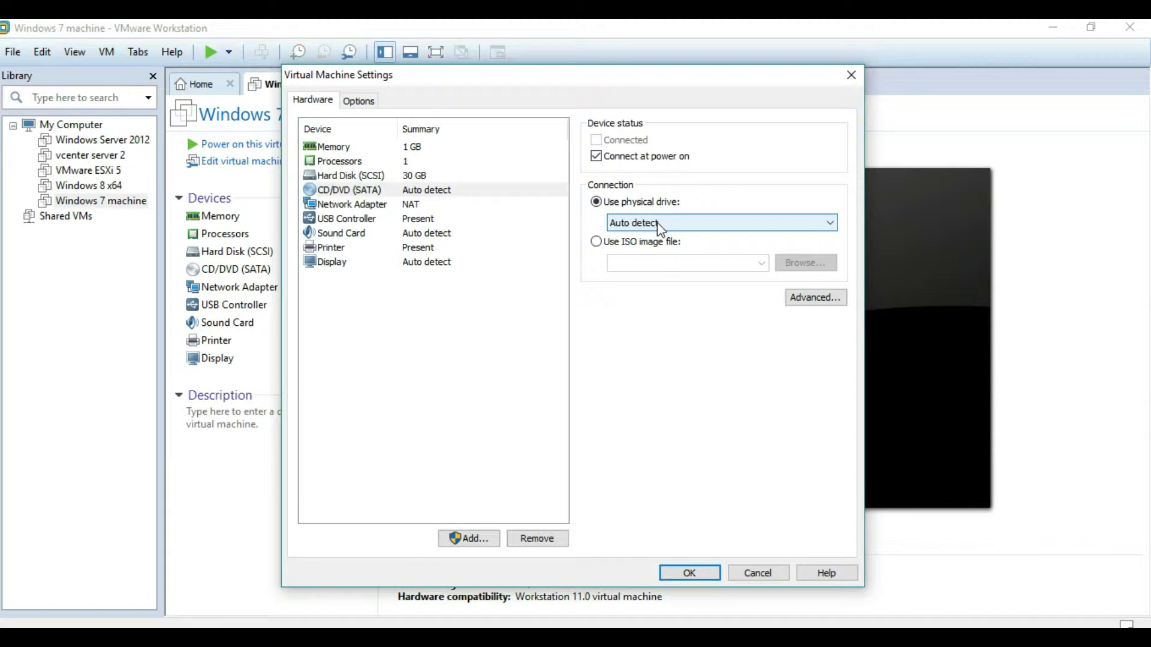
{"action": "left_click", "coordinate": [659, 225]}
{"action": "left_click", "coordinate": [659, 224]}
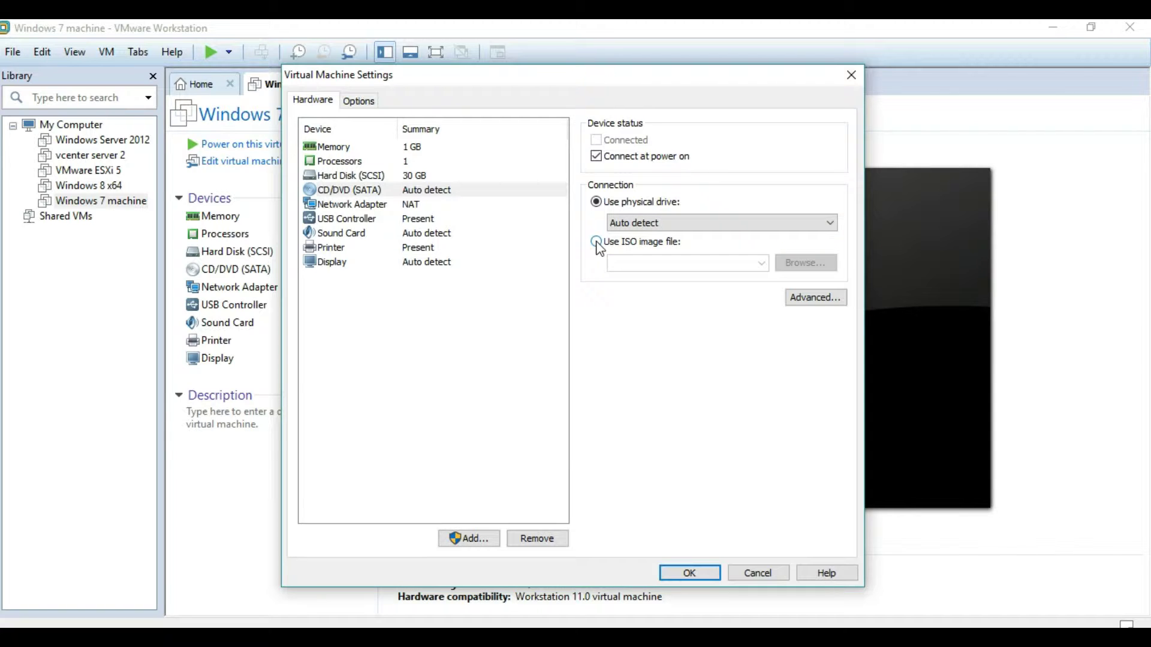
Set the CD/DVD drive to use the ISO image win7allverpreact from the Desktop's window 7 iso folder and save the settings
{"action": "left_click", "coordinate": [597, 243]}
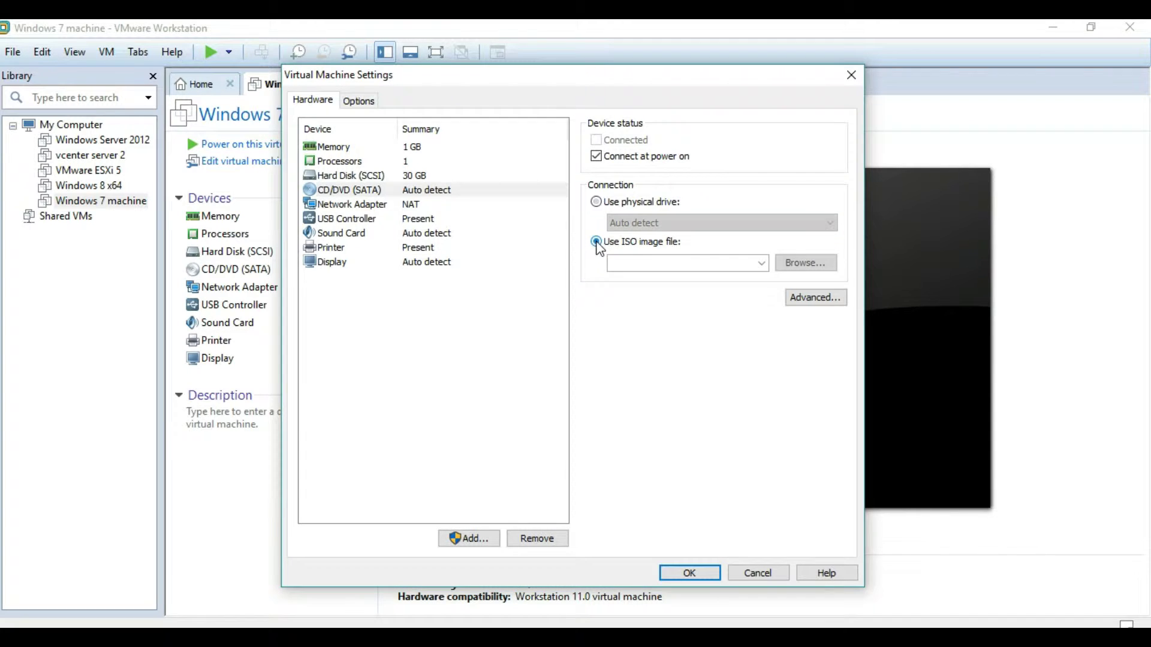
{"action": "left_click", "coordinate": [809, 263]}
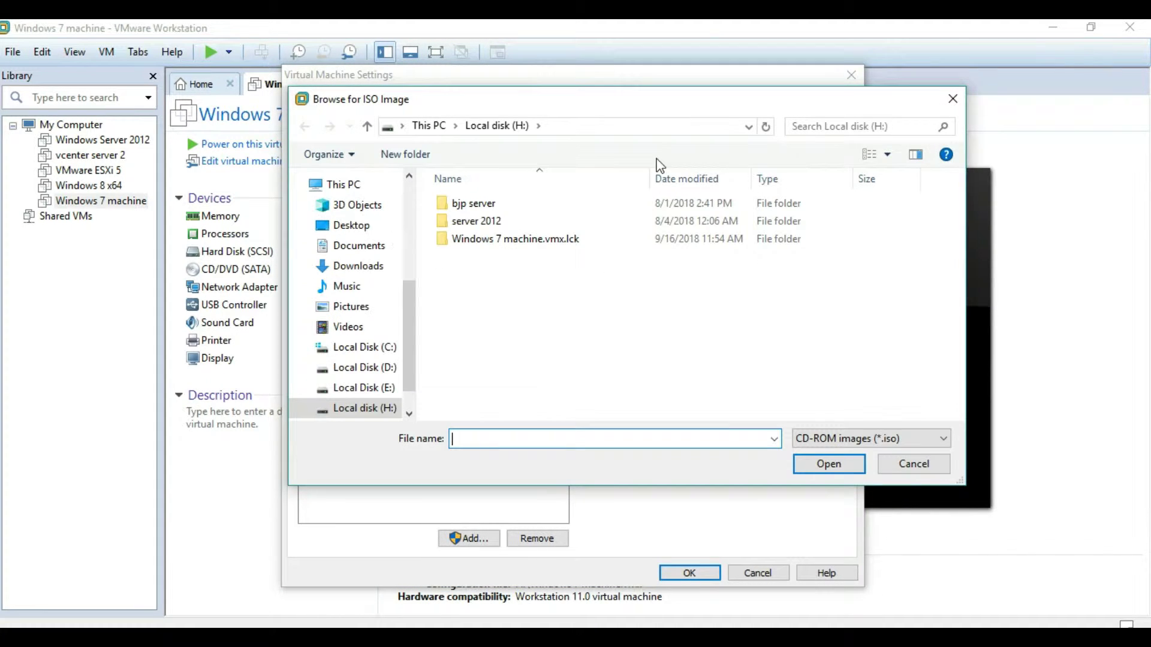
{"action": "left_click", "coordinate": [372, 231]}
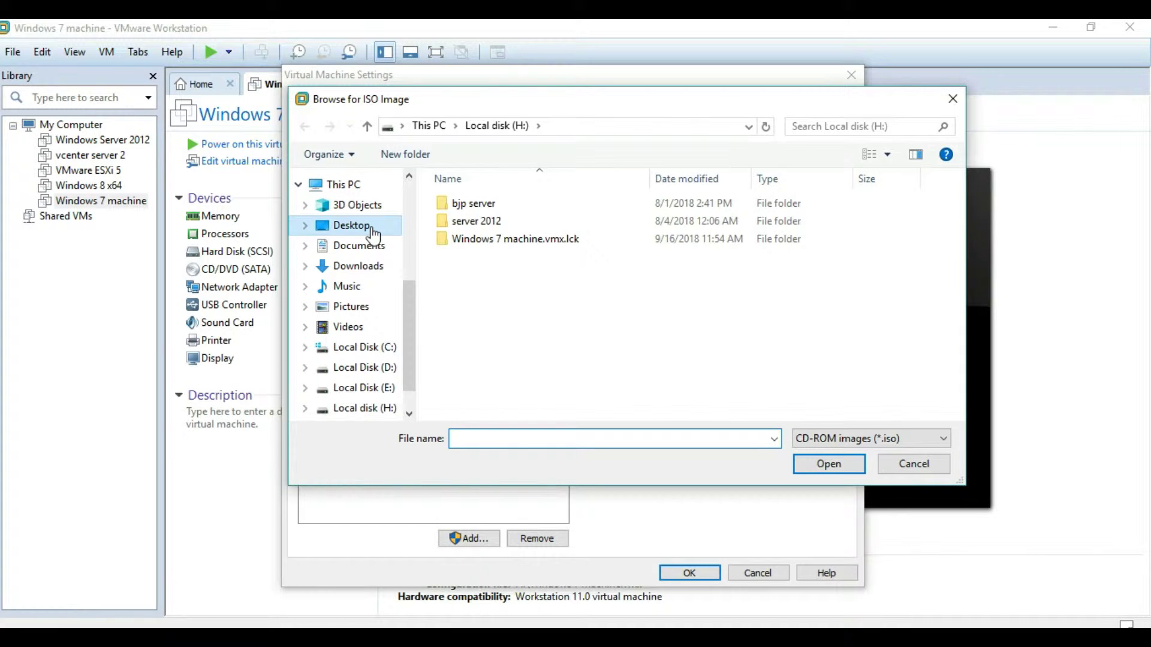
{"action": "double_click", "coordinate": [717, 243]}
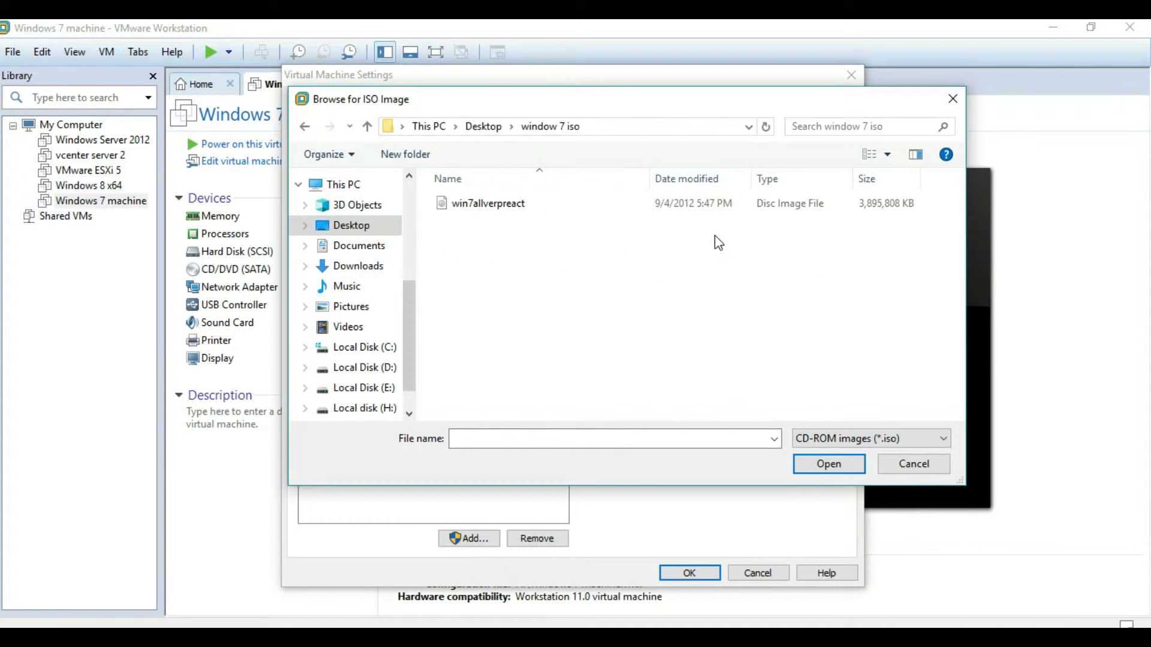
{"action": "left_click", "coordinate": [640, 204]}
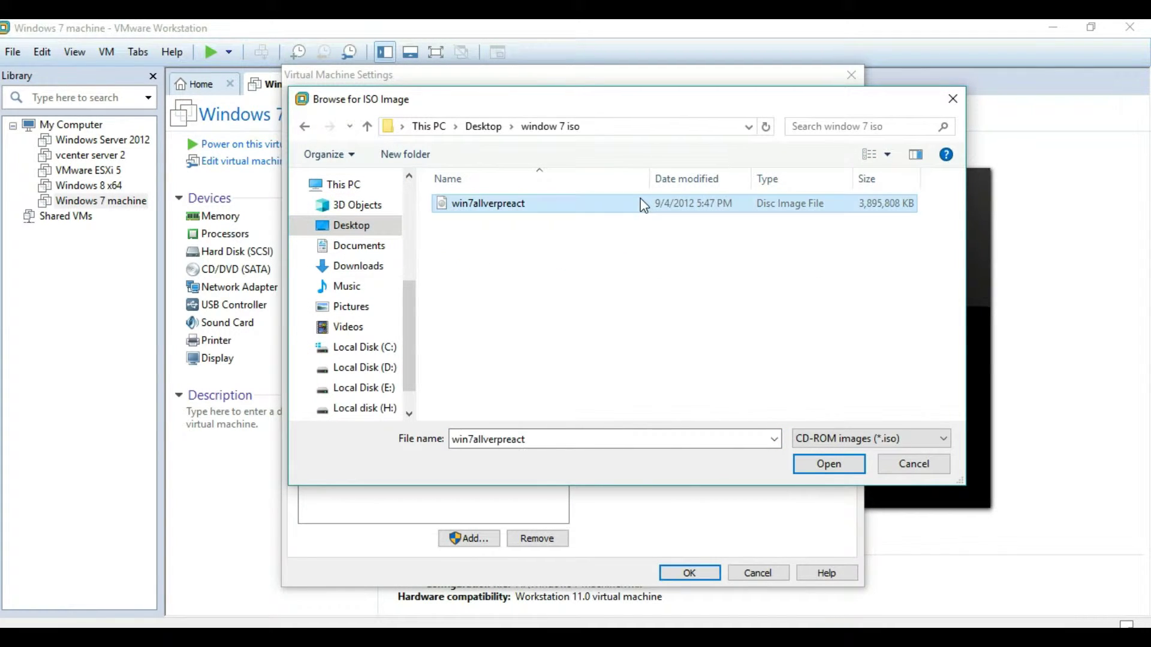
{"action": "left_click", "coordinate": [812, 466]}
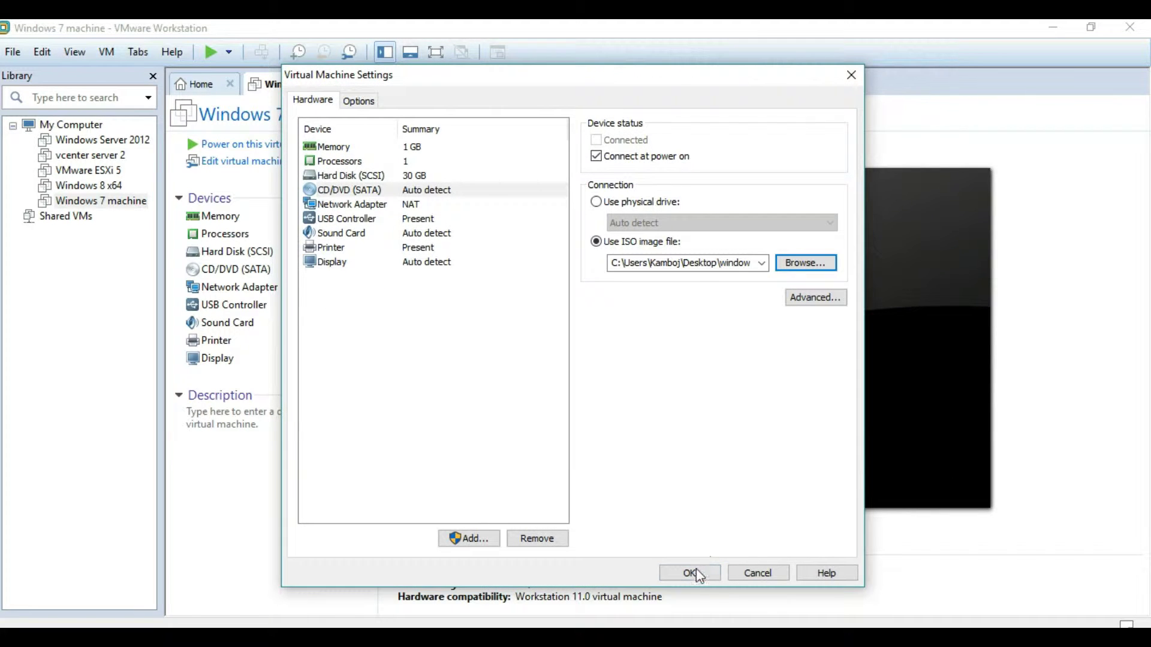
{"action": "left_click", "coordinate": [693, 571]}
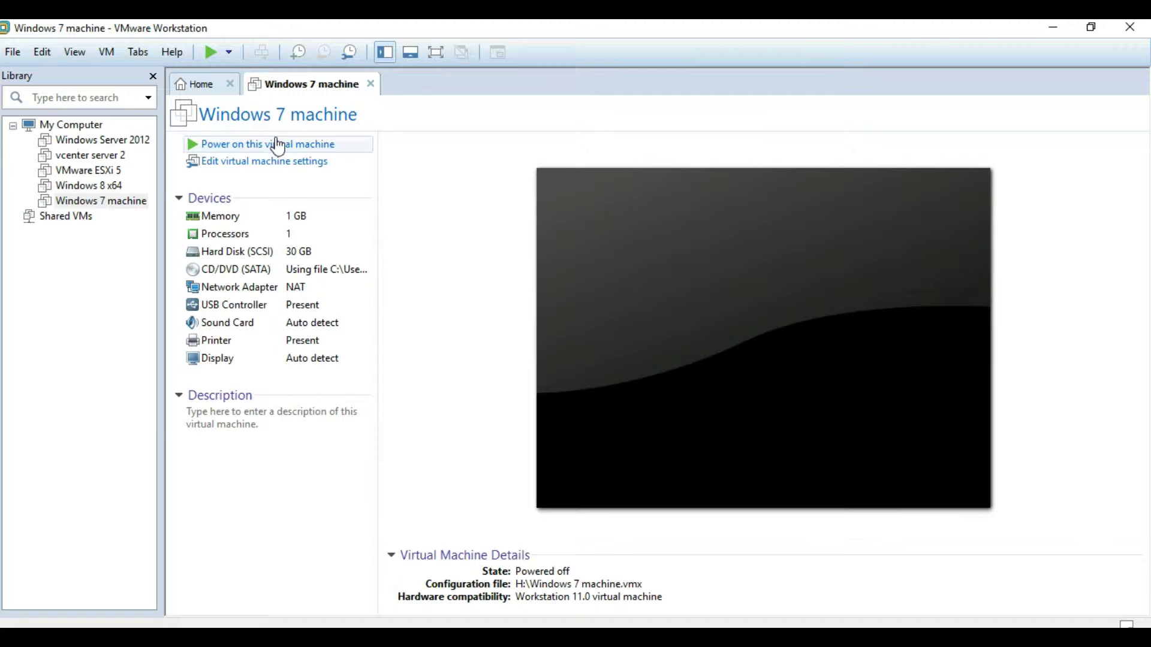
Power on the Windows 7 machine, dismissing the removable devices hint, and show it in full screen
{"action": "left_click", "coordinate": [278, 150]}
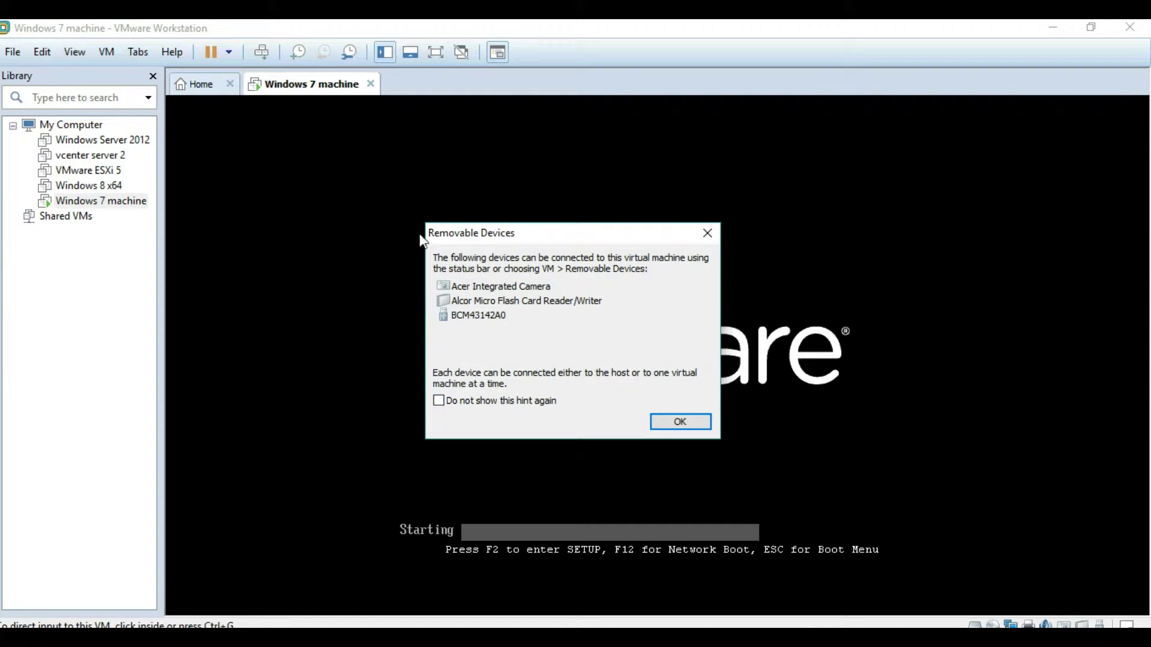
{"action": "left_click", "coordinate": [662, 422]}
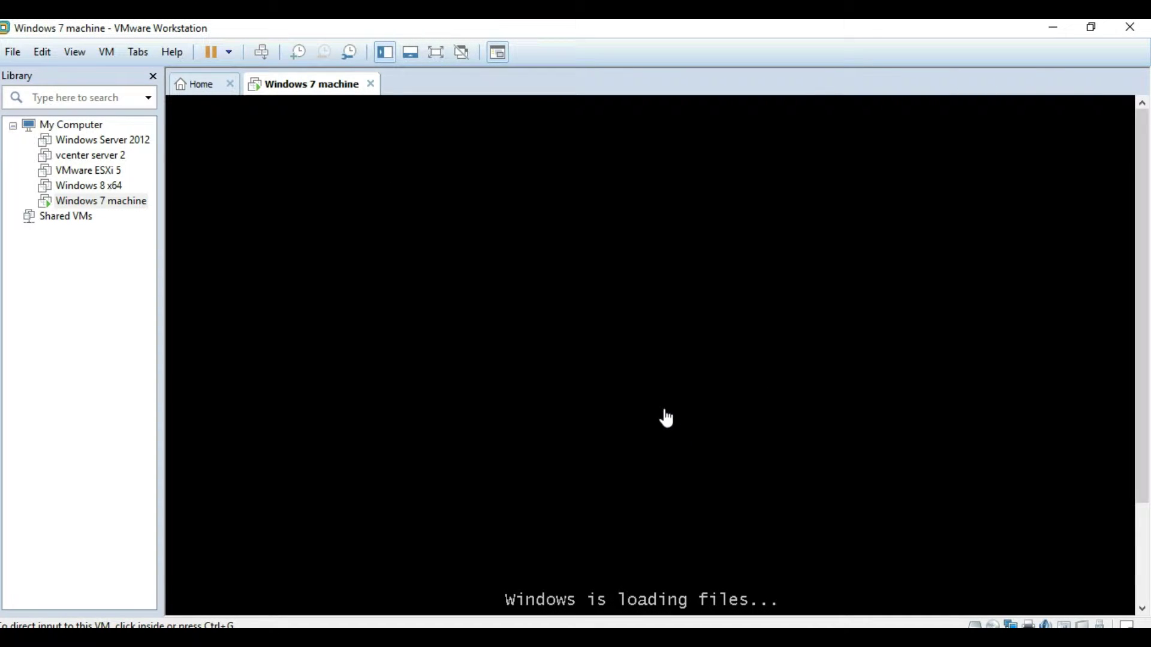
{"action": "left_click", "coordinate": [428, 56]}
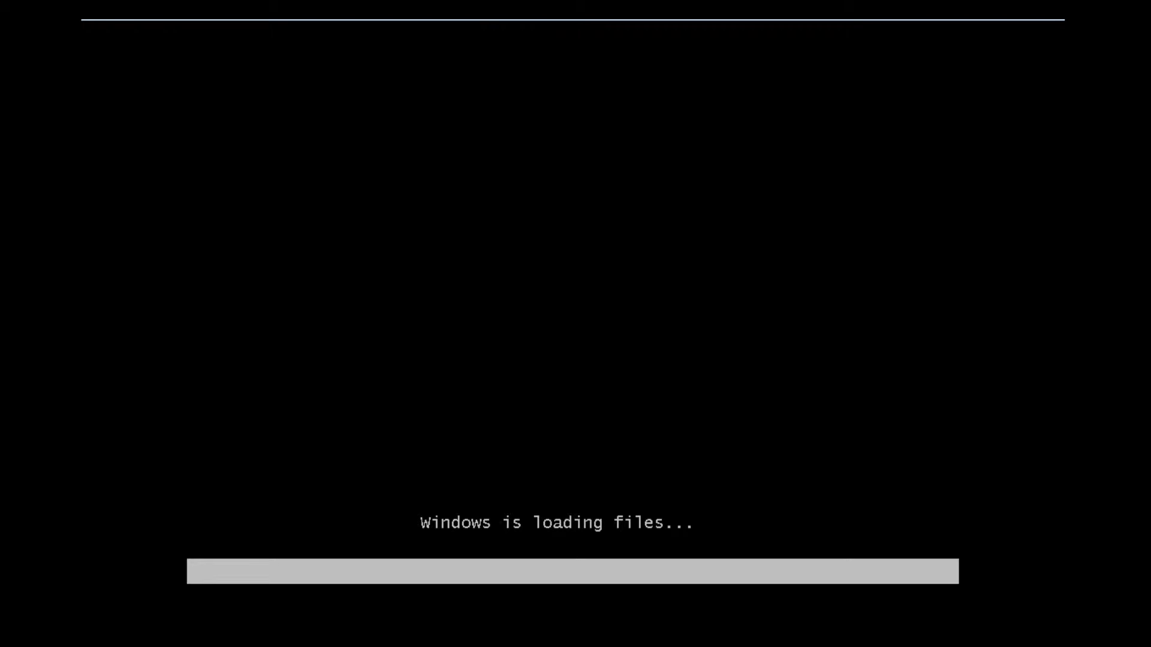
Switch from the console to the machine's summary view and review its CD/DVD (SATA) settings
{"action": "key", "text": "ctrl+alt"}
{"action": "mouse_move", "coordinate": [491, 19]}
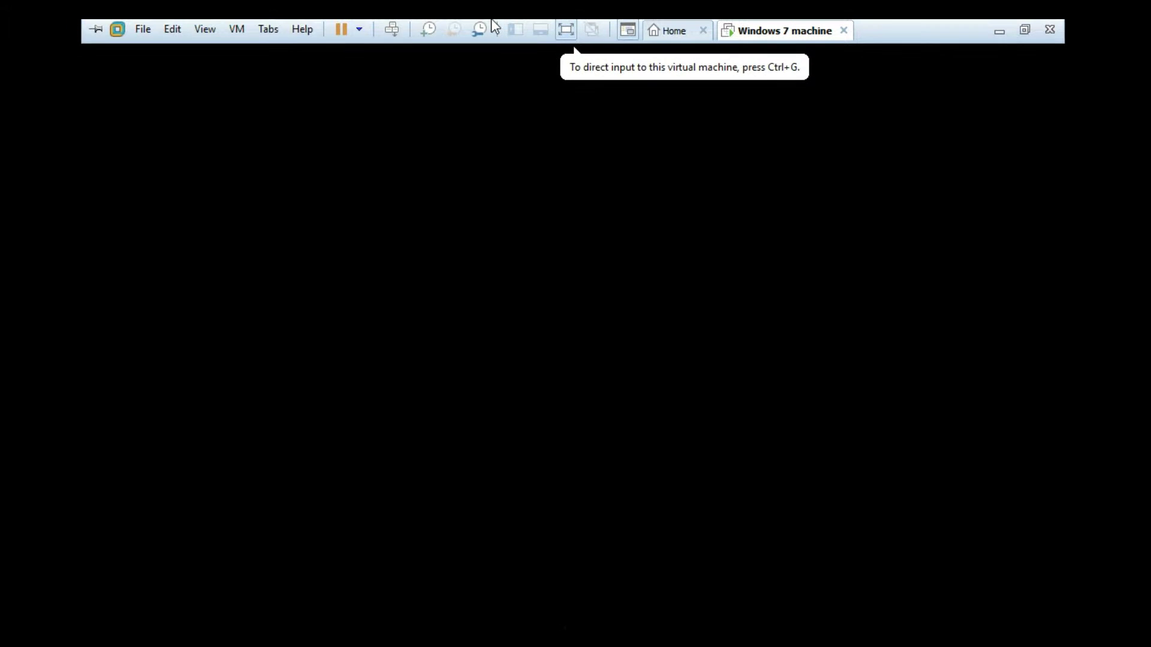
{"action": "left_click", "coordinate": [634, 30]}
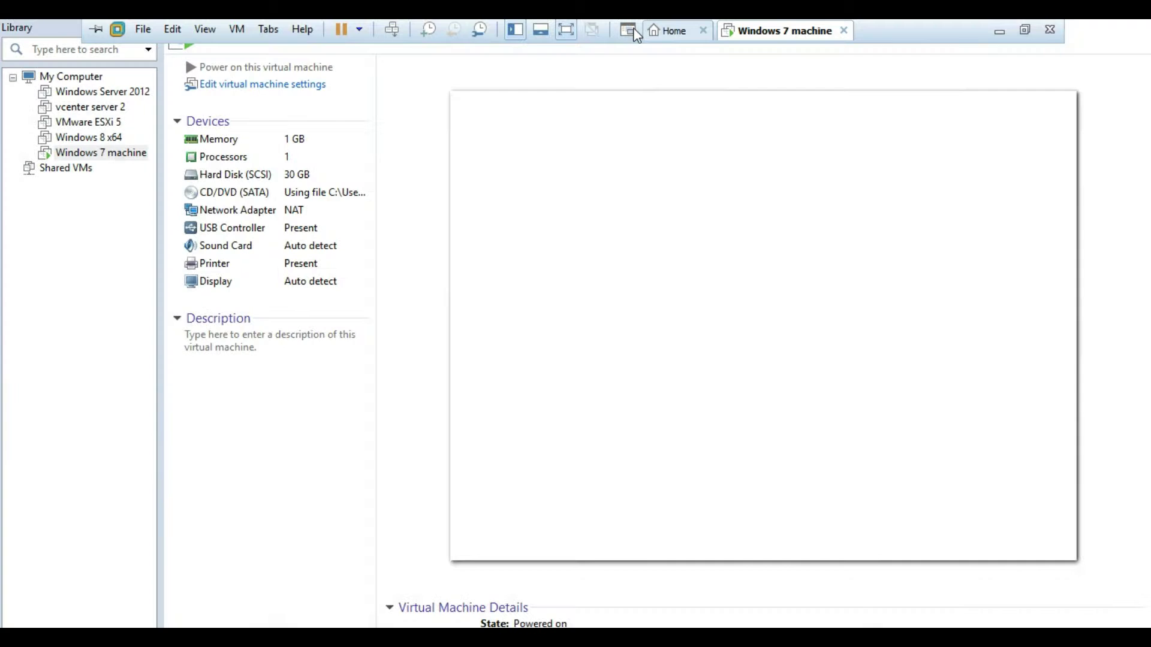
{"action": "double_click", "coordinate": [240, 193]}
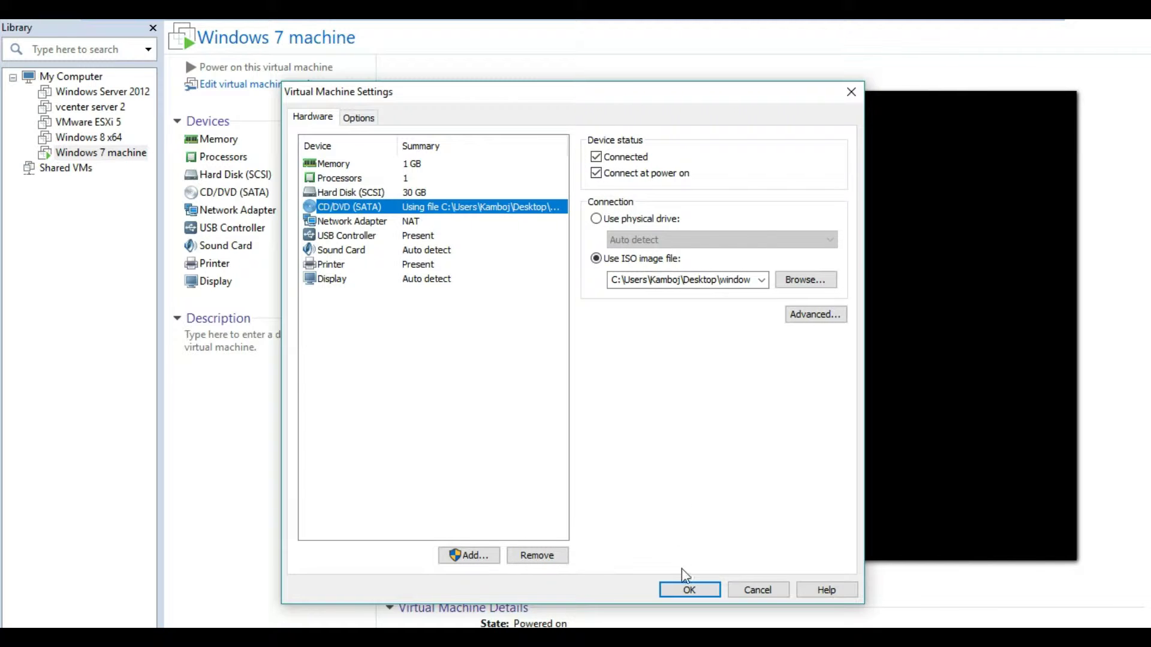
{"action": "left_click", "coordinate": [683, 590]}
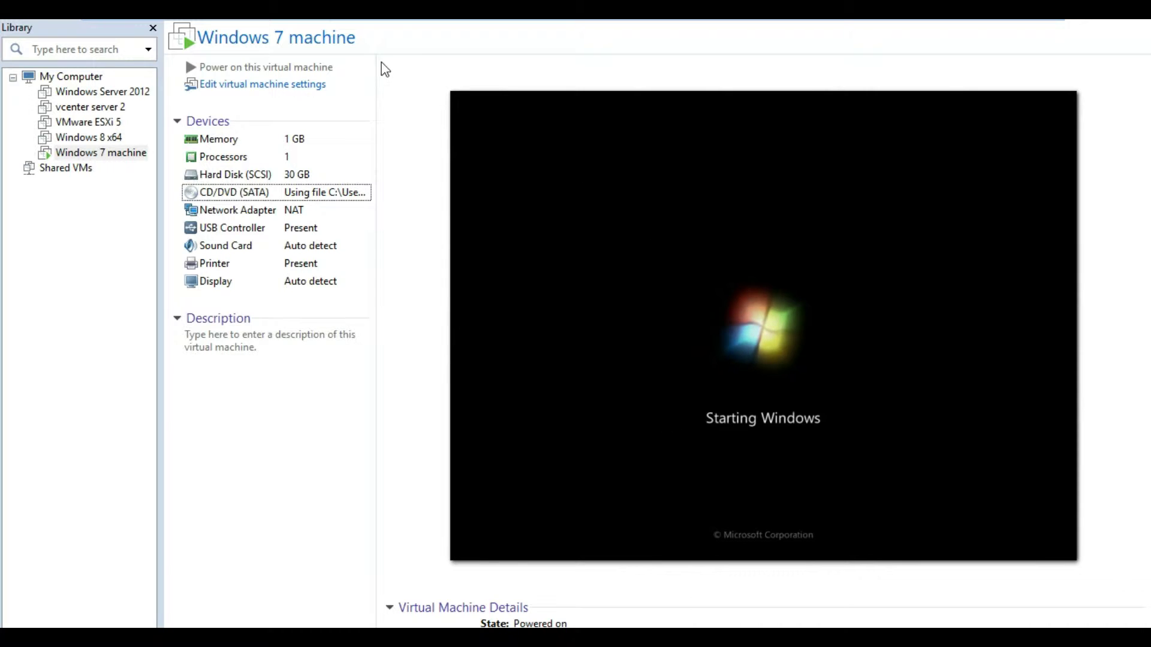
Leave full-screen mode and put the Windows 7 machine back into full screen
{"action": "mouse_move", "coordinate": [470, 24]}
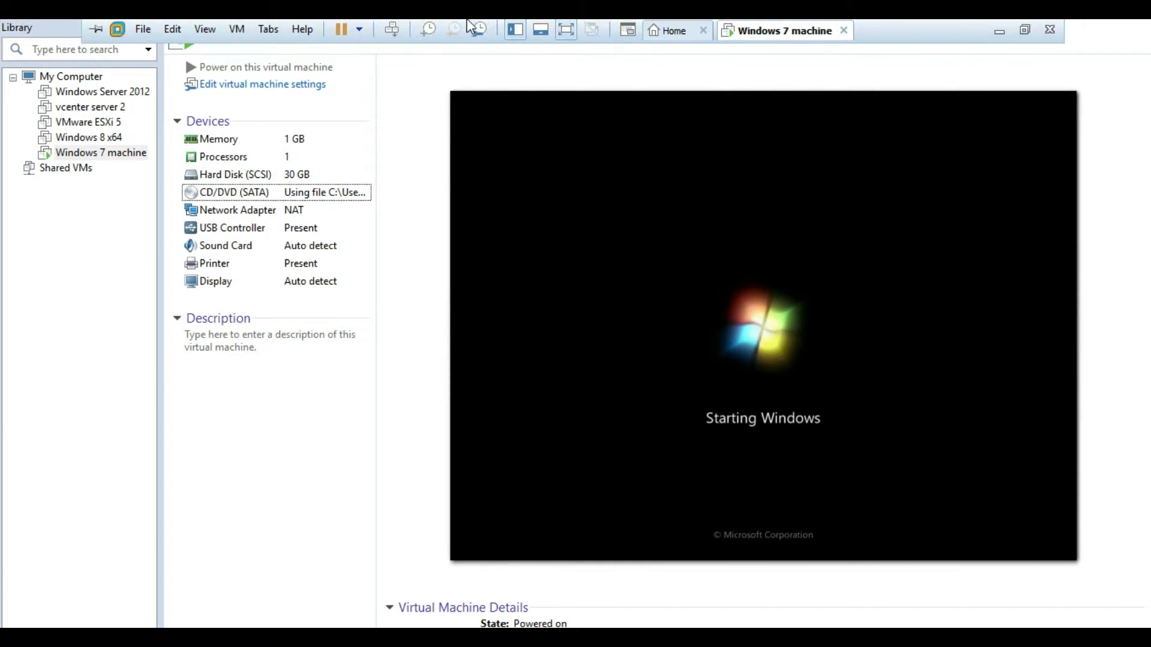
{"action": "left_click", "coordinate": [564, 32]}
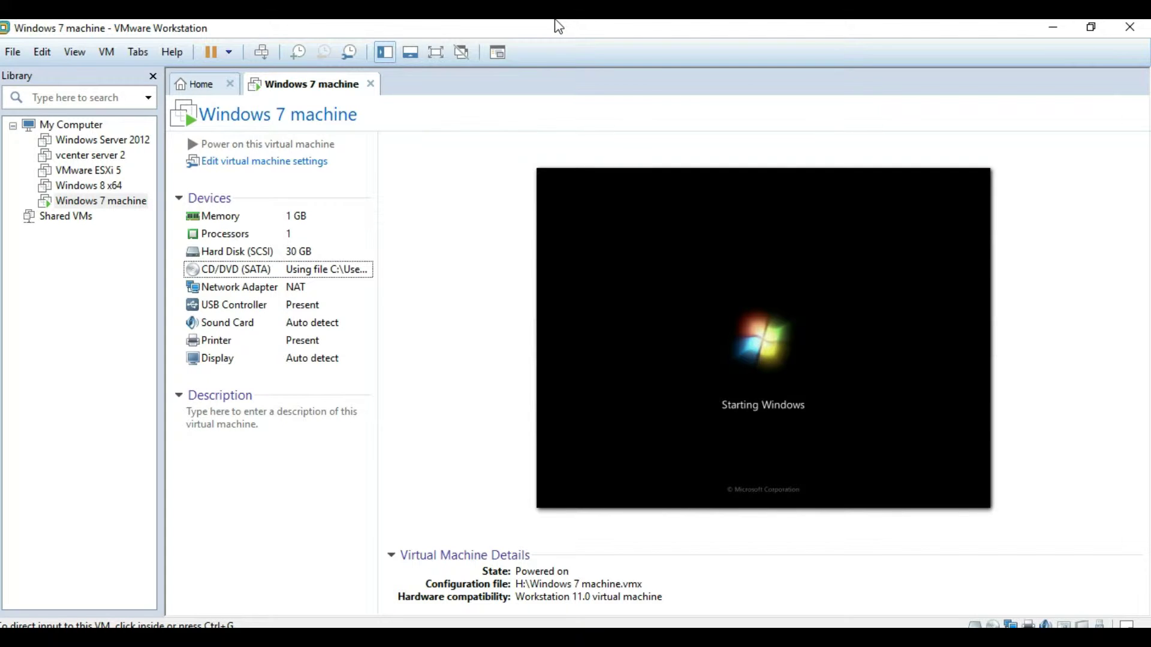
{"action": "left_click", "coordinate": [436, 53]}
{"action": "mouse_move", "coordinate": [593, 24]}
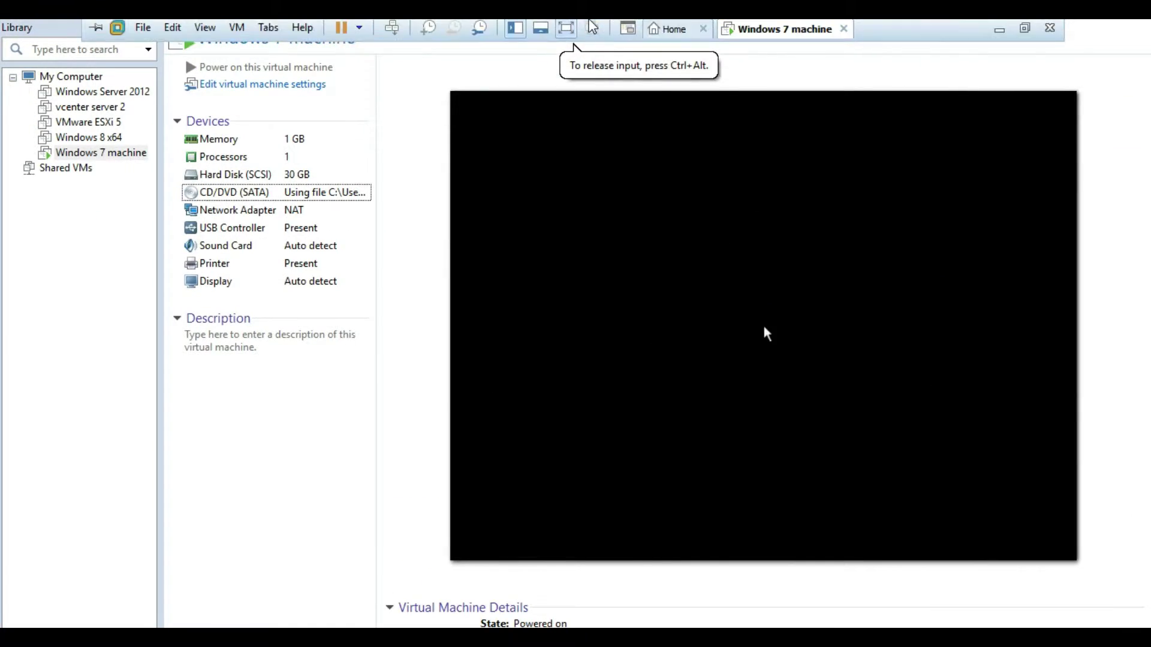
Hide the library and switch the Windows 7 machine from its summary back to the console view
{"action": "left_click", "coordinate": [518, 33]}
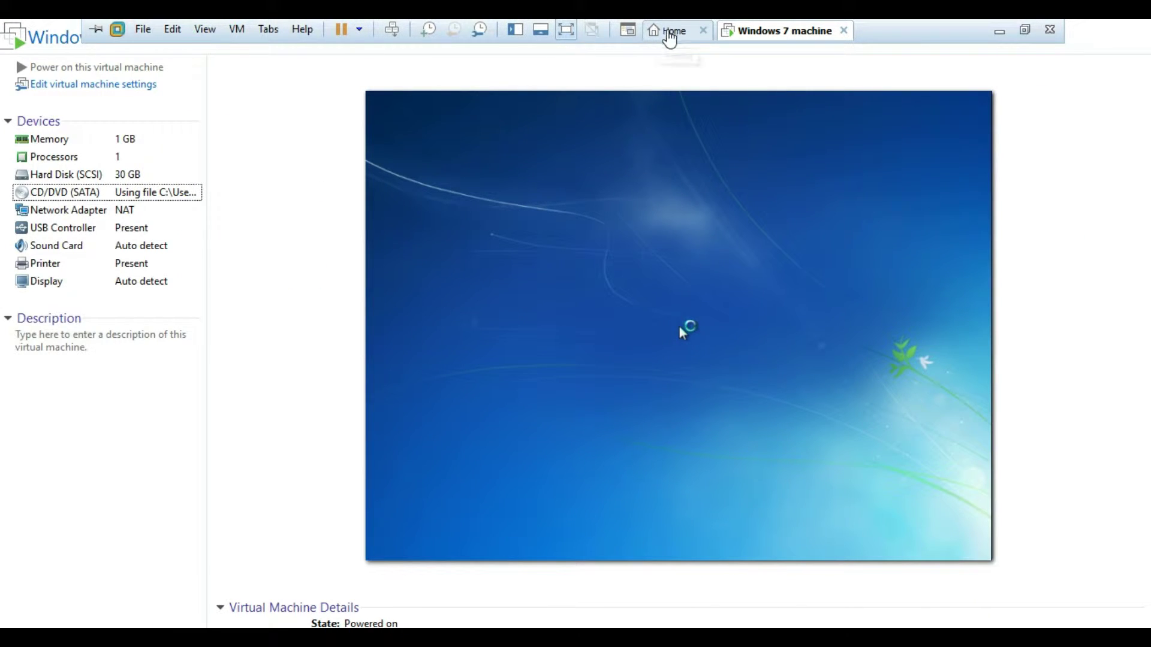
{"action": "left_click", "coordinate": [632, 33]}
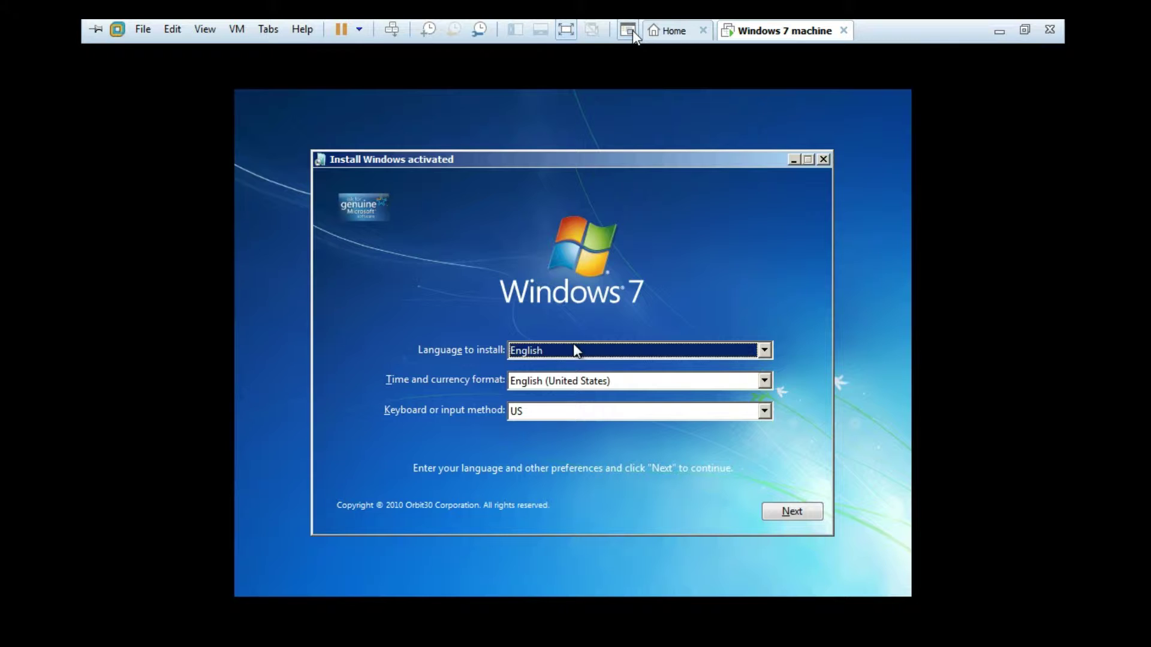
Accept English, English (United States) and the US keyboard in Windows setup and start the installation
{"action": "left_click", "coordinate": [731, 485]}
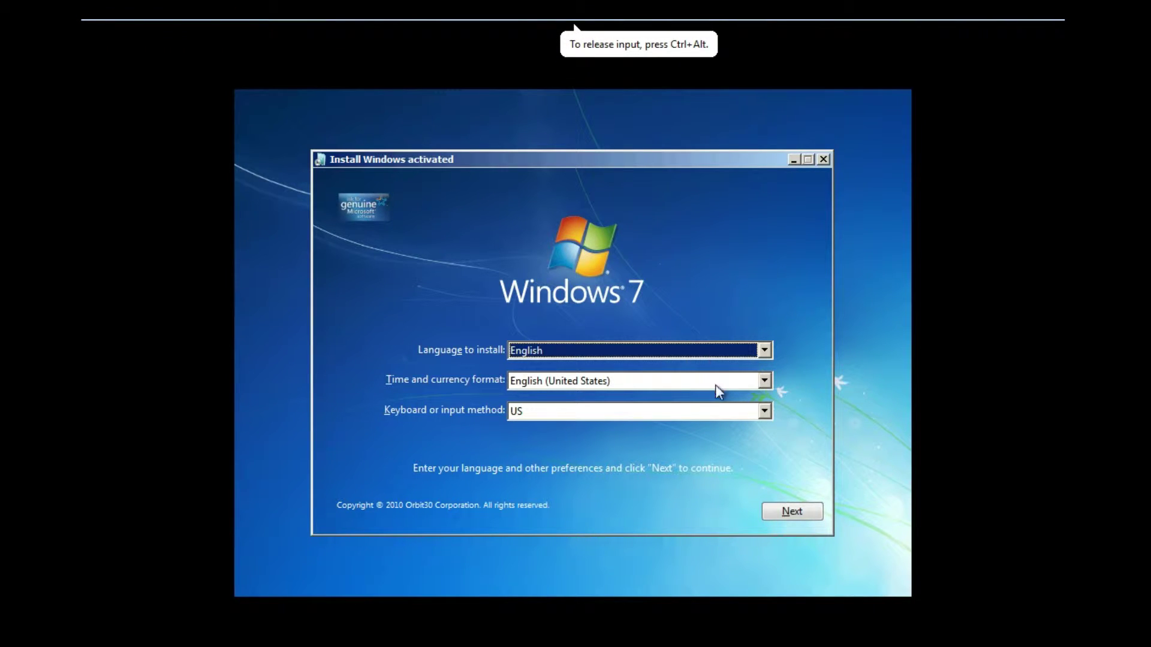
{"action": "left_click", "coordinate": [794, 513]}
{"action": "left_click", "coordinate": [637, 344]}
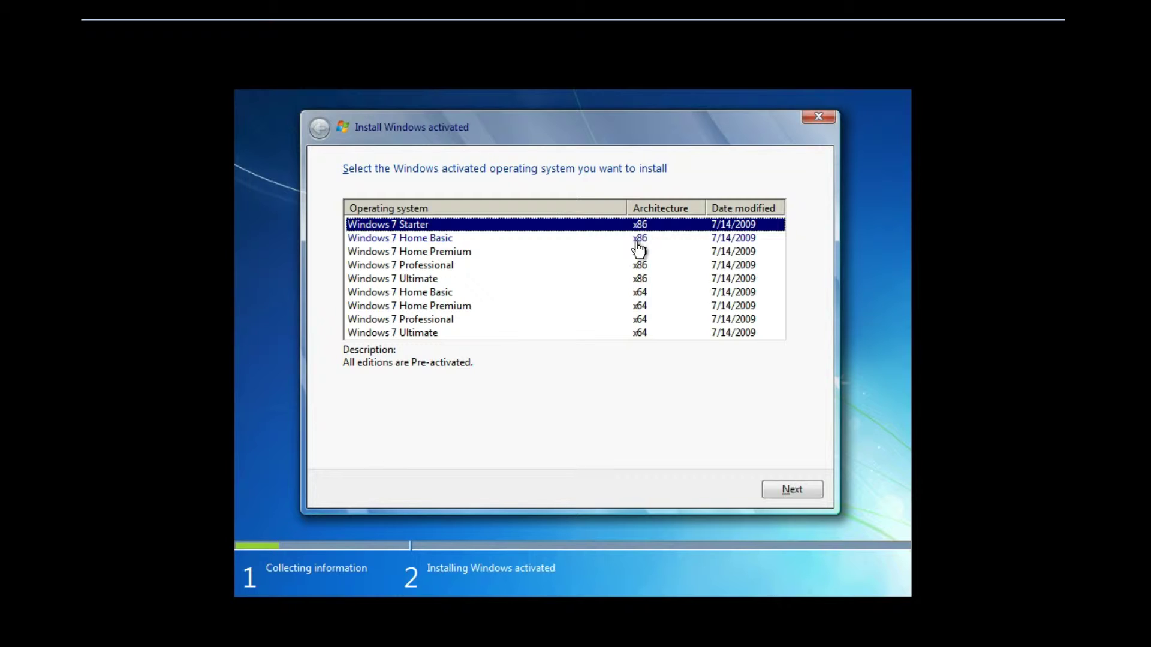
Choose the Windows 7 Ultimate x64 edition and agree to its license terms
{"action": "left_click", "coordinate": [426, 335]}
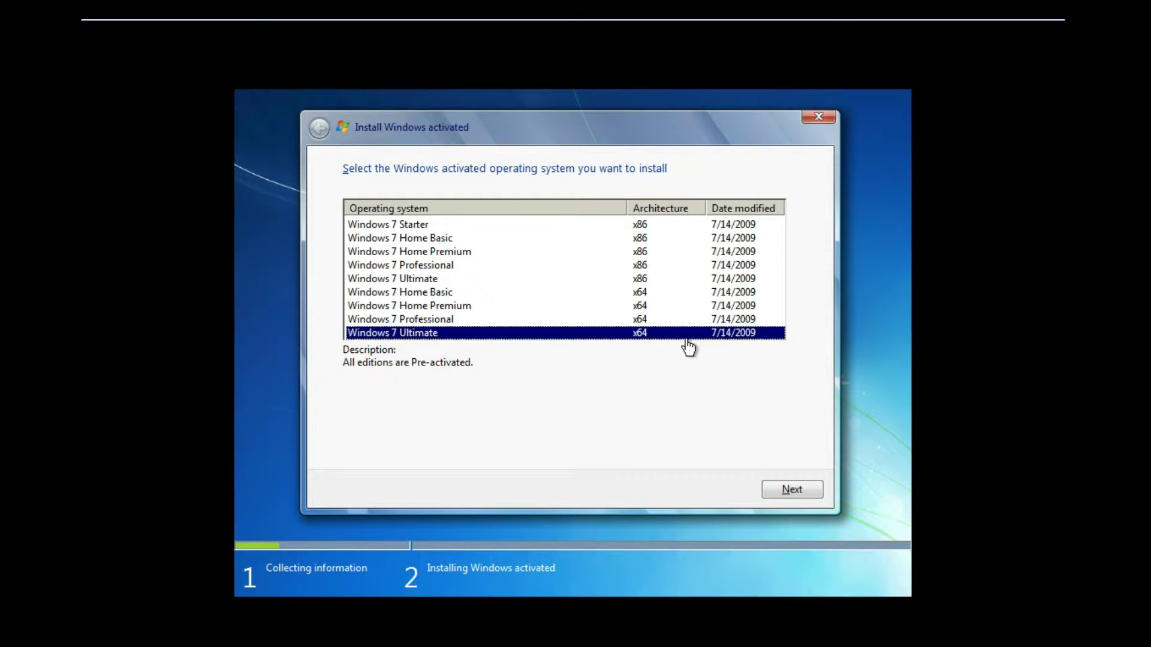
{"action": "left_click", "coordinate": [792, 495]}
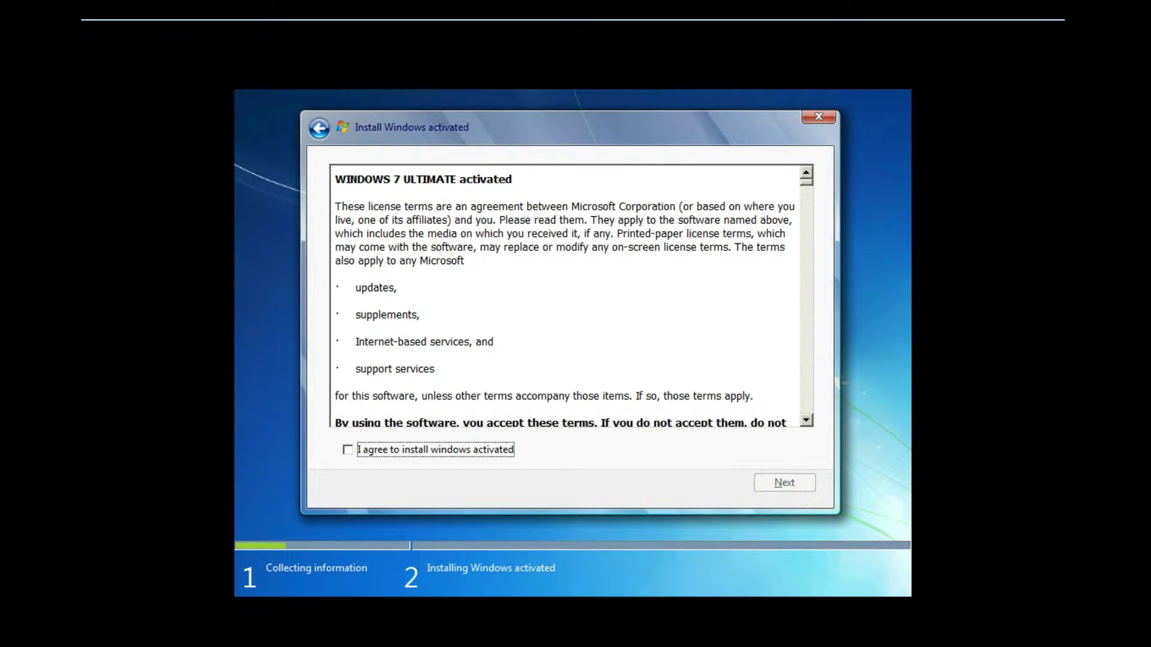
{"action": "left_click", "coordinate": [507, 451]}
{"action": "left_click", "coordinate": [786, 476]}
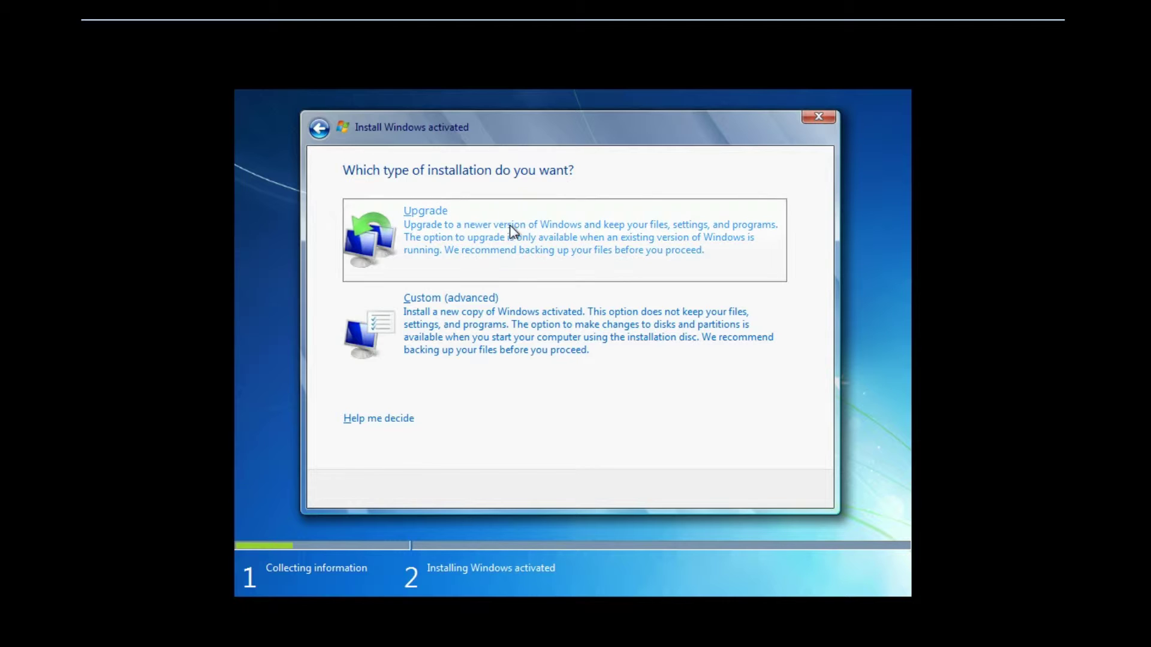
Choose the Custom (advanced) installation and create a 20720 MB partition on Disk 0, allowing the additional system partition
{"action": "left_click", "coordinate": [477, 310]}
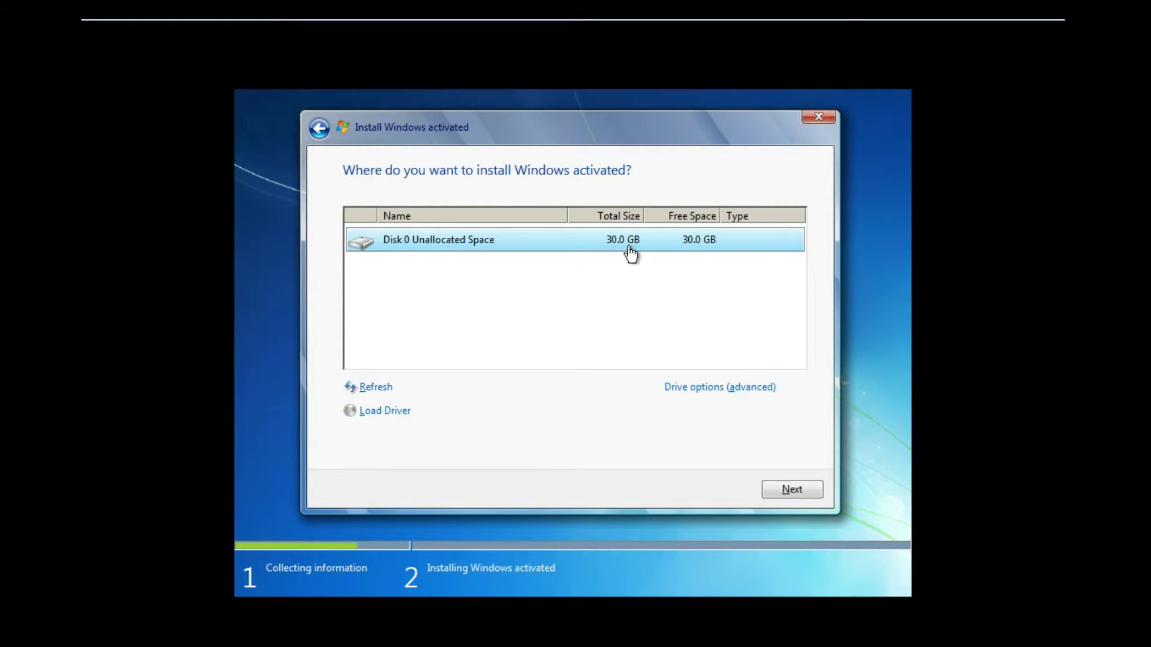
{"action": "left_click", "coordinate": [719, 388]}
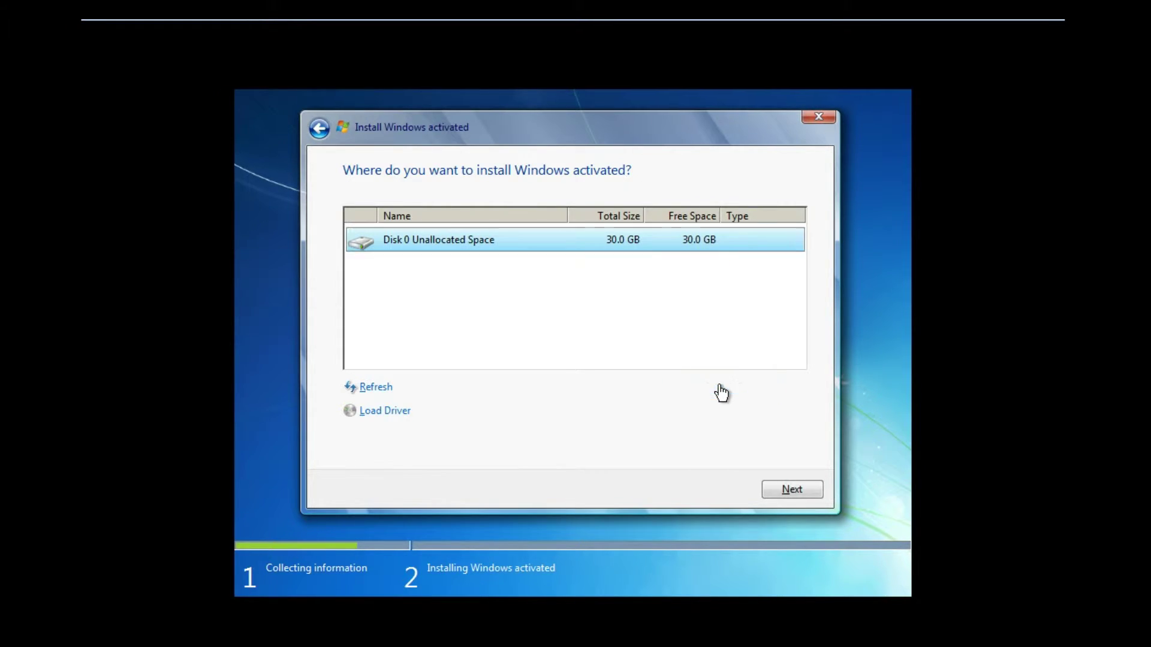
{"action": "left_click", "coordinate": [711, 391]}
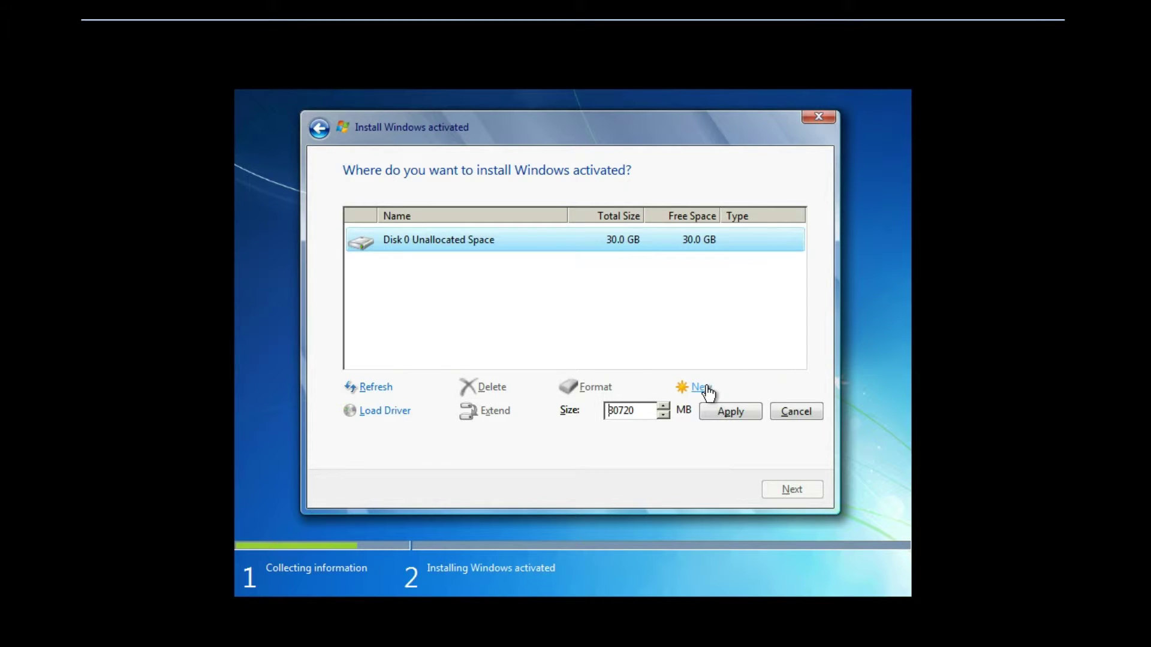
{"action": "left_click", "coordinate": [633, 414]}
{"action": "left_click", "coordinate": [609, 413]}
{"action": "key", "text": "BackSpace"}
{"action": "type", "text": "2"}
{"action": "left_click", "coordinate": [723, 418]}
{"action": "left_click", "coordinate": [681, 413]}
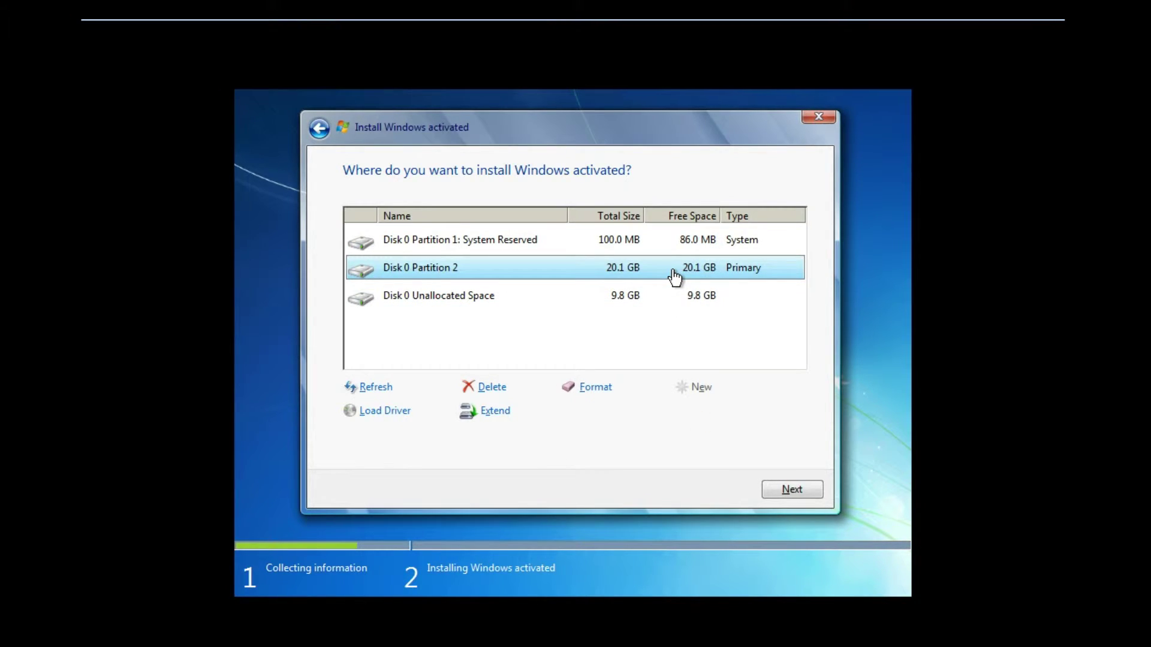
Create another partition from all of the remaining unallocated space on Disk 0
{"action": "left_click", "coordinate": [642, 299]}
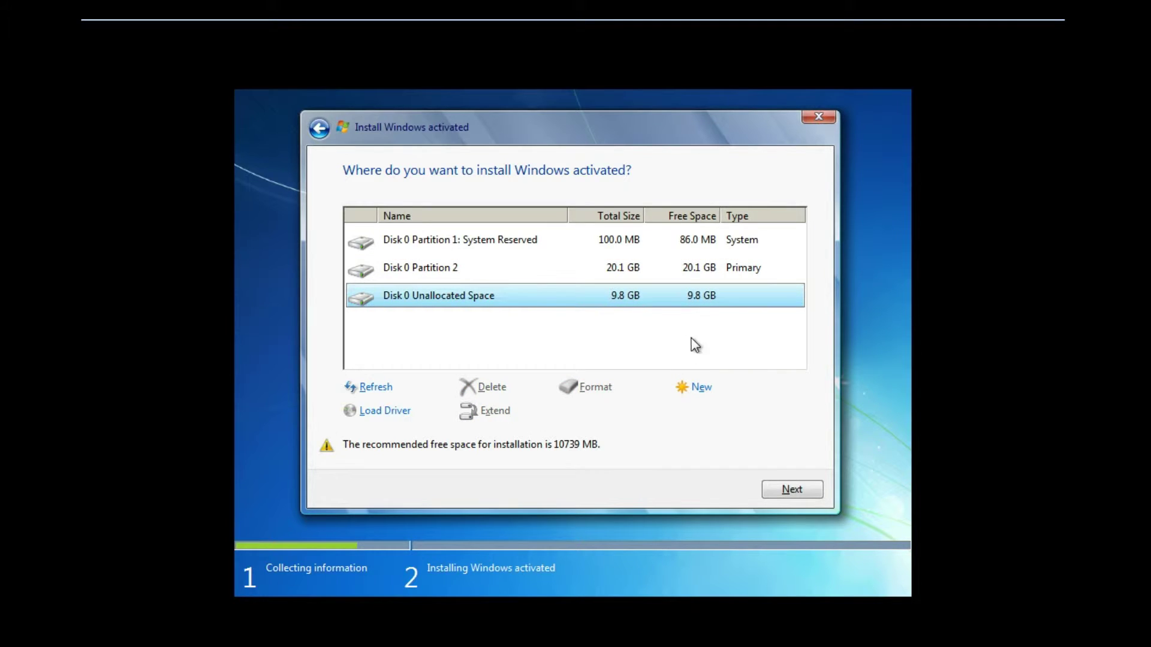
{"action": "left_click", "coordinate": [702, 389]}
{"action": "left_click", "coordinate": [731, 414]}
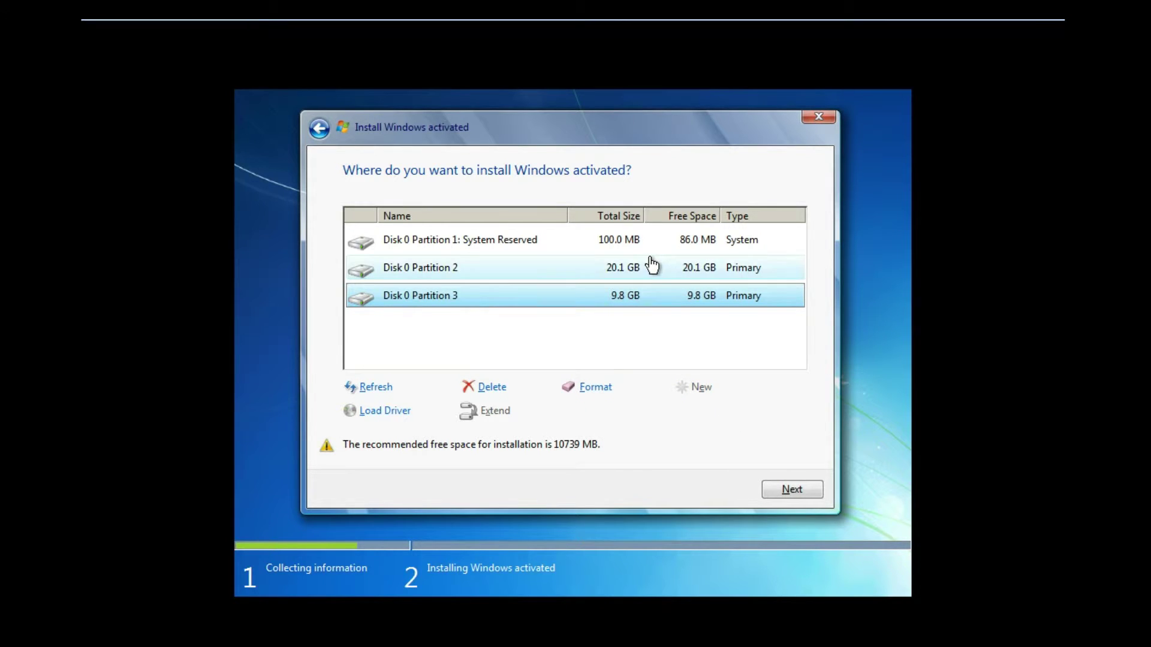
Start installing Windows on Disk 0 Partition 2 and minimize the virtual machine window while the files are copied
{"action": "left_click", "coordinate": [593, 282]}
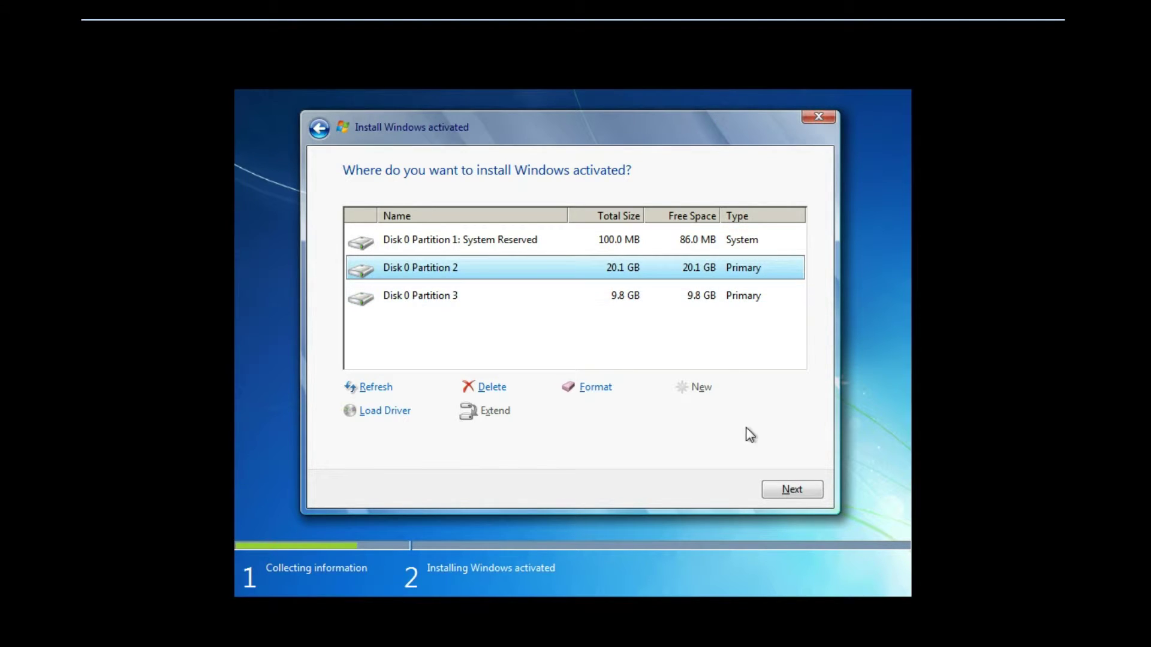
{"action": "left_click", "coordinate": [771, 490]}
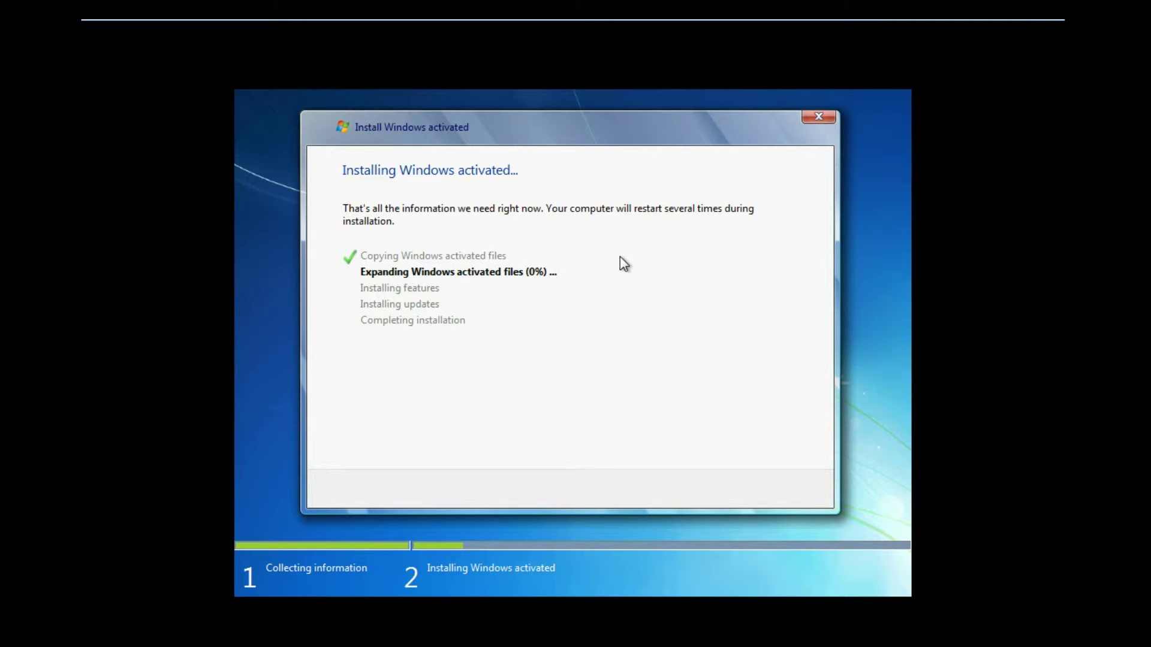
{"action": "mouse_move", "coordinate": [935, 20]}
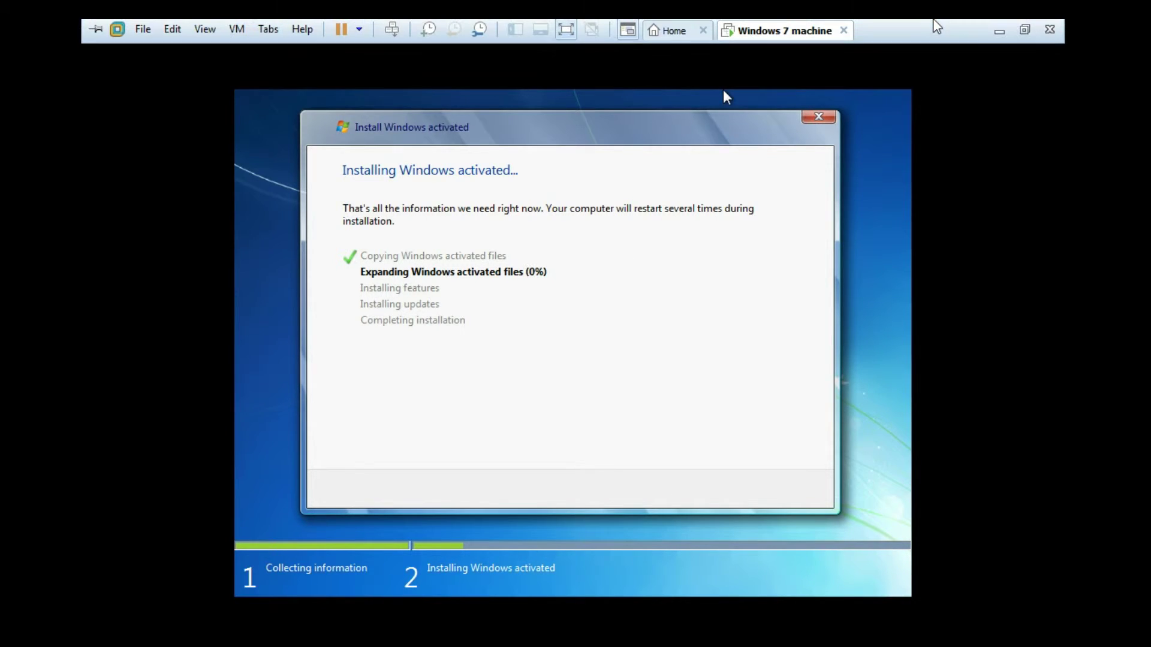
{"action": "left_click", "coordinate": [999, 32]}
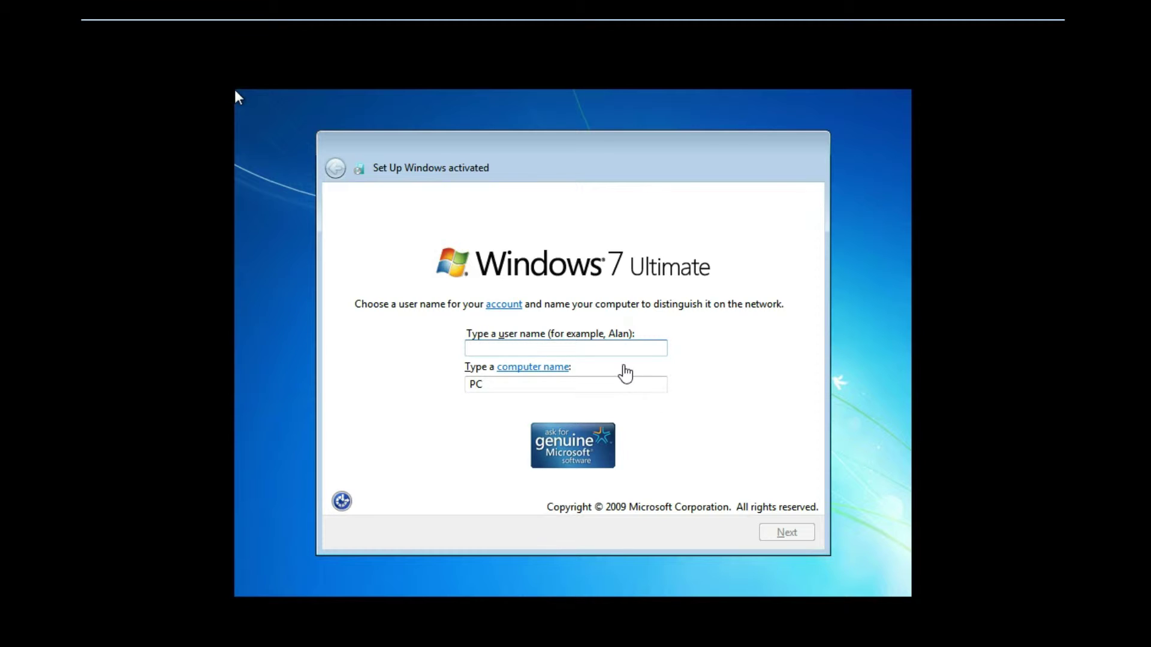
Set the account's user name to it institute and continue with the suggested computer name
{"action": "left_click", "coordinate": [606, 348]}
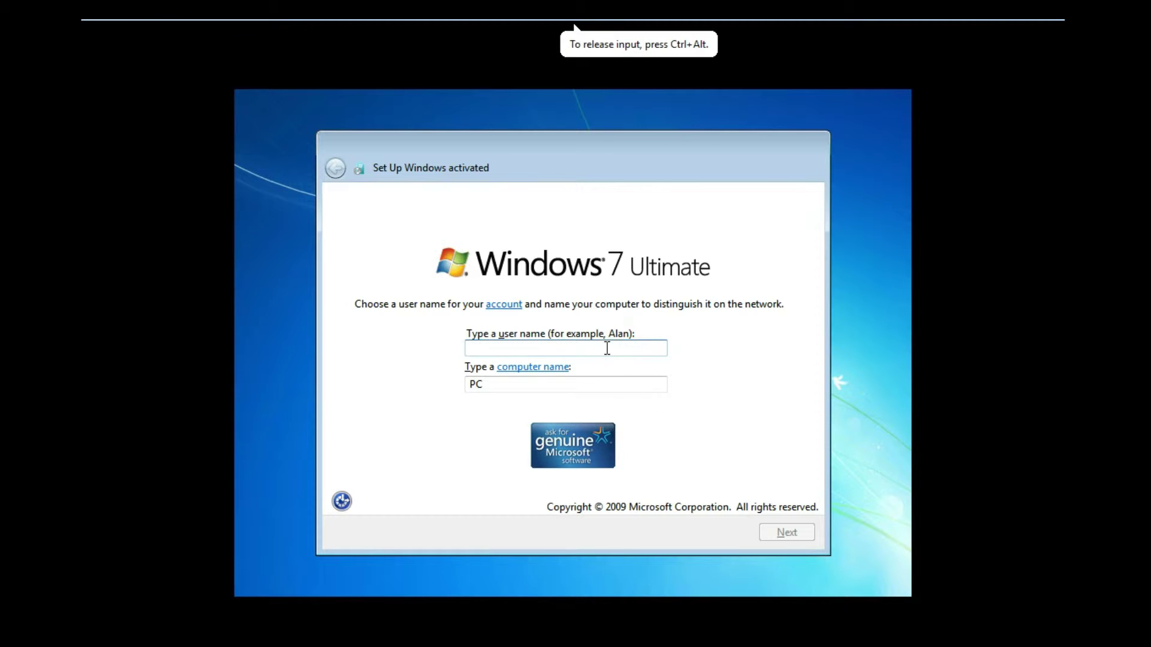
{"action": "type", "text": "it"}
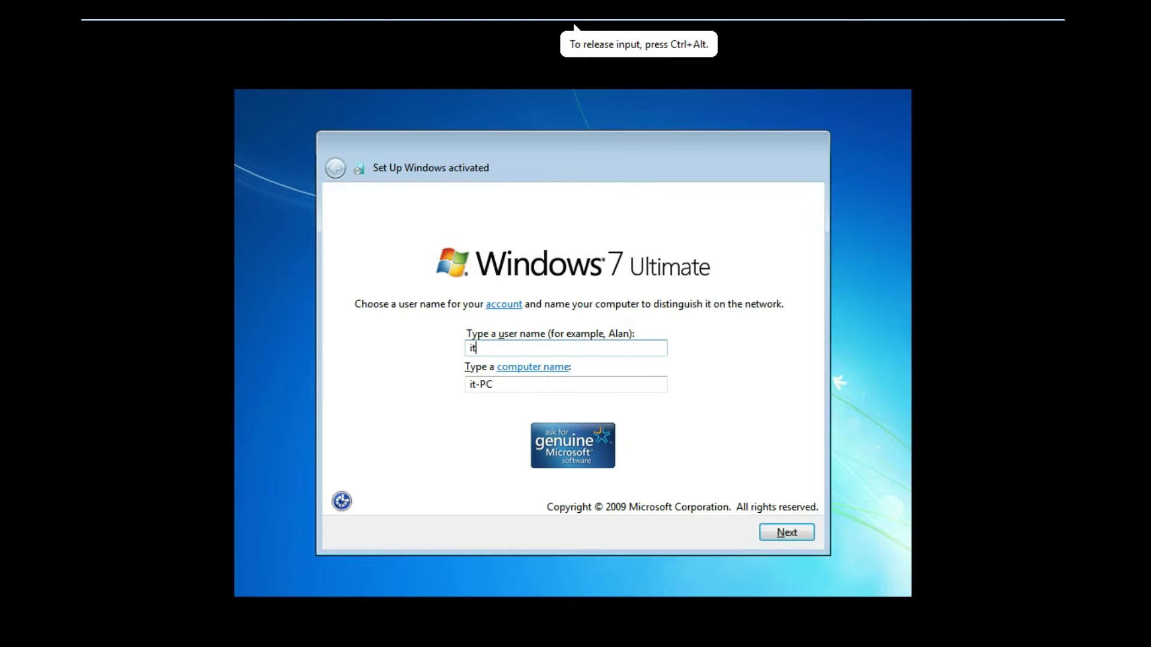
{"action": "type", "text": " institute"}
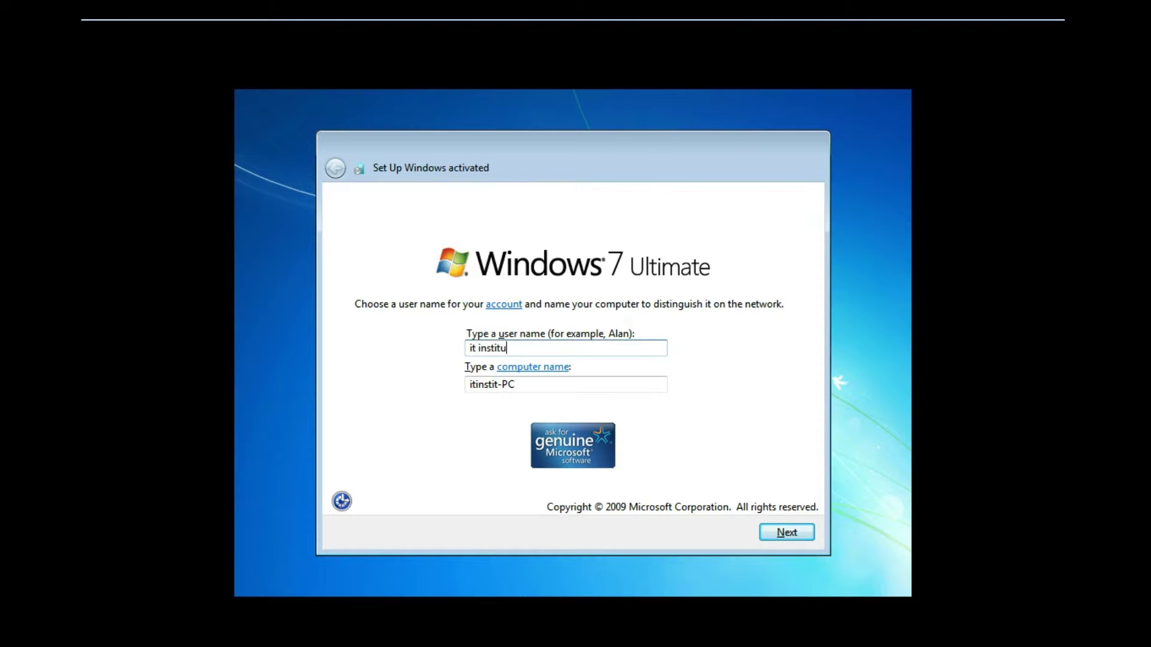
{"action": "left_click", "coordinate": [788, 532]}
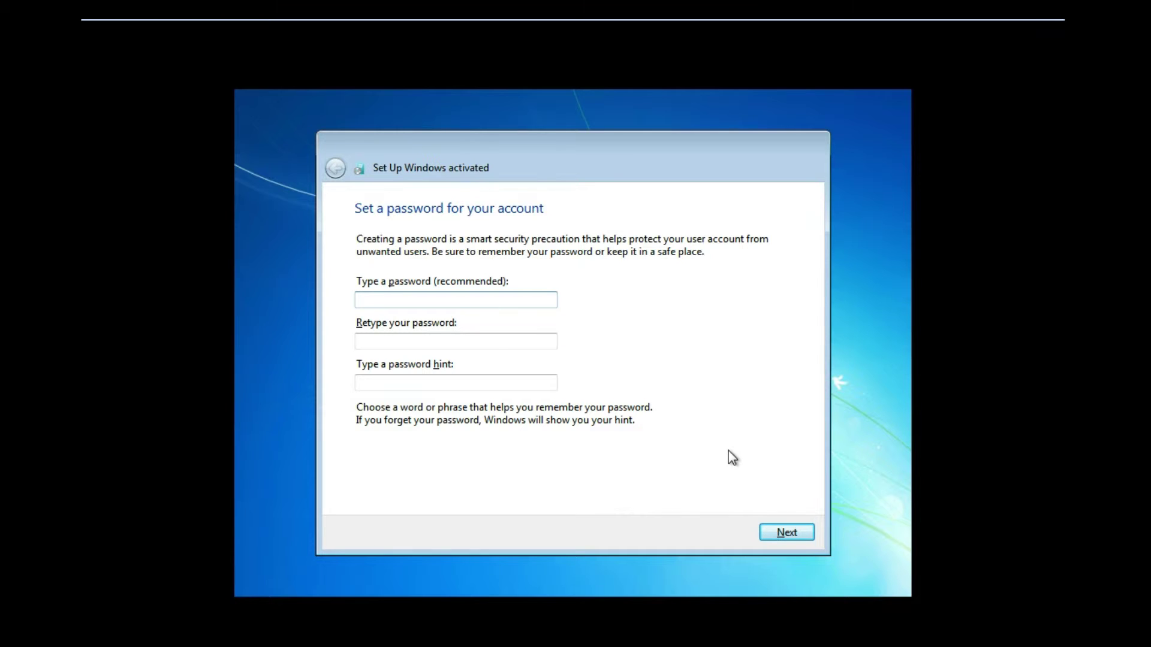
Leave the account password blank and choose Ask me later for the automatic update protection
{"action": "left_click", "coordinate": [775, 537]}
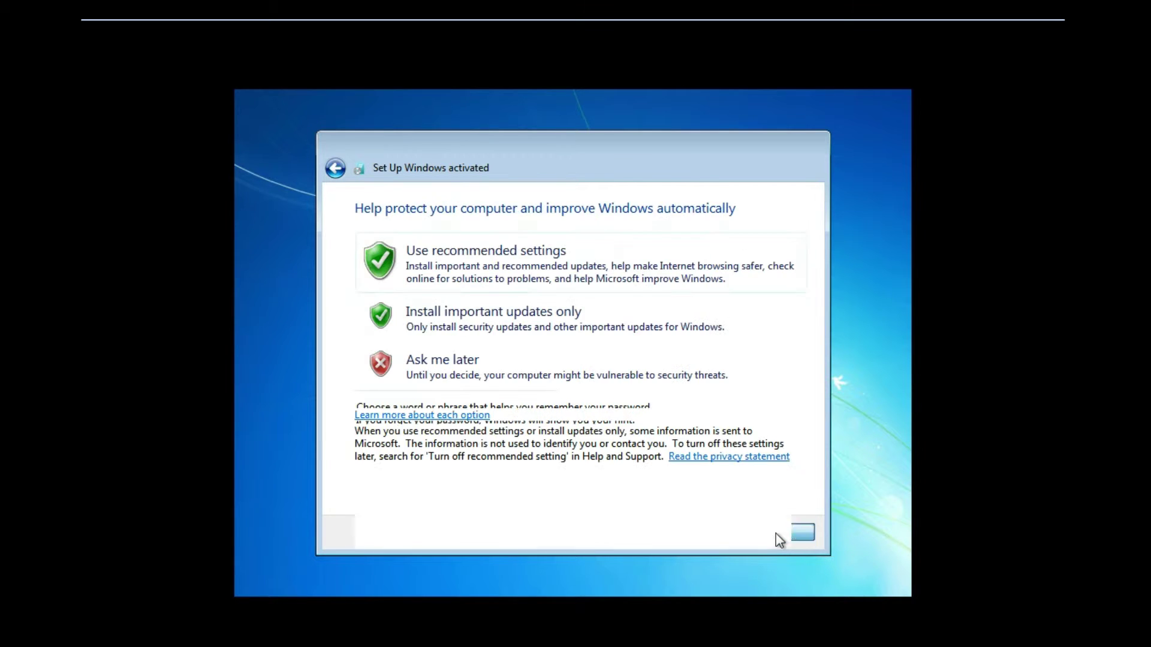
{"action": "left_click", "coordinate": [460, 361]}
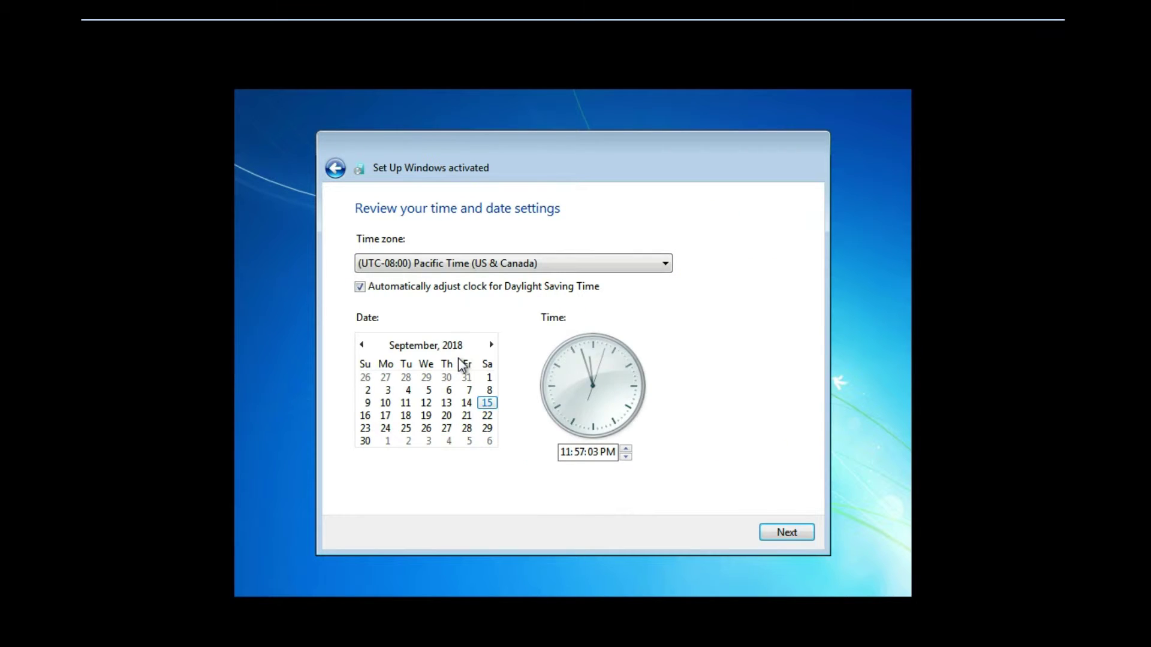
Set the time zone to (UTC+05:30) Chennai, Kolkata, Mumbai, New Delhi and choose Home network as the computer's location
{"action": "left_click", "coordinate": [577, 262]}
{"action": "left_click_drag", "start_coordinate": [666, 211], "coordinate": [657, 379]}
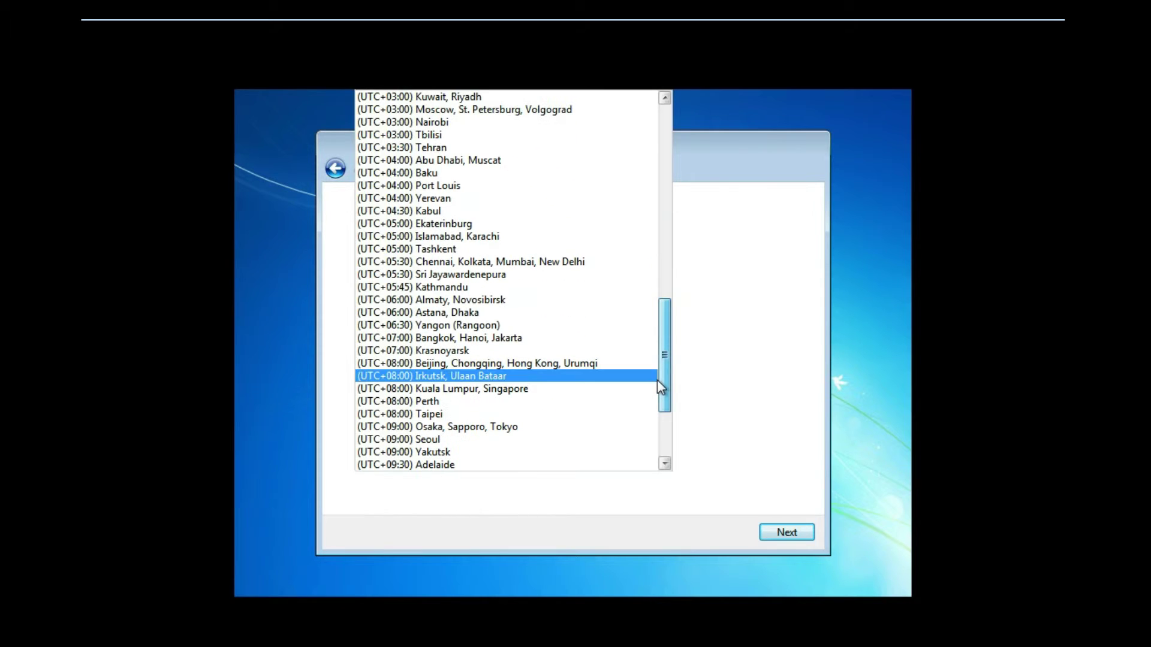
{"action": "left_click", "coordinate": [609, 264]}
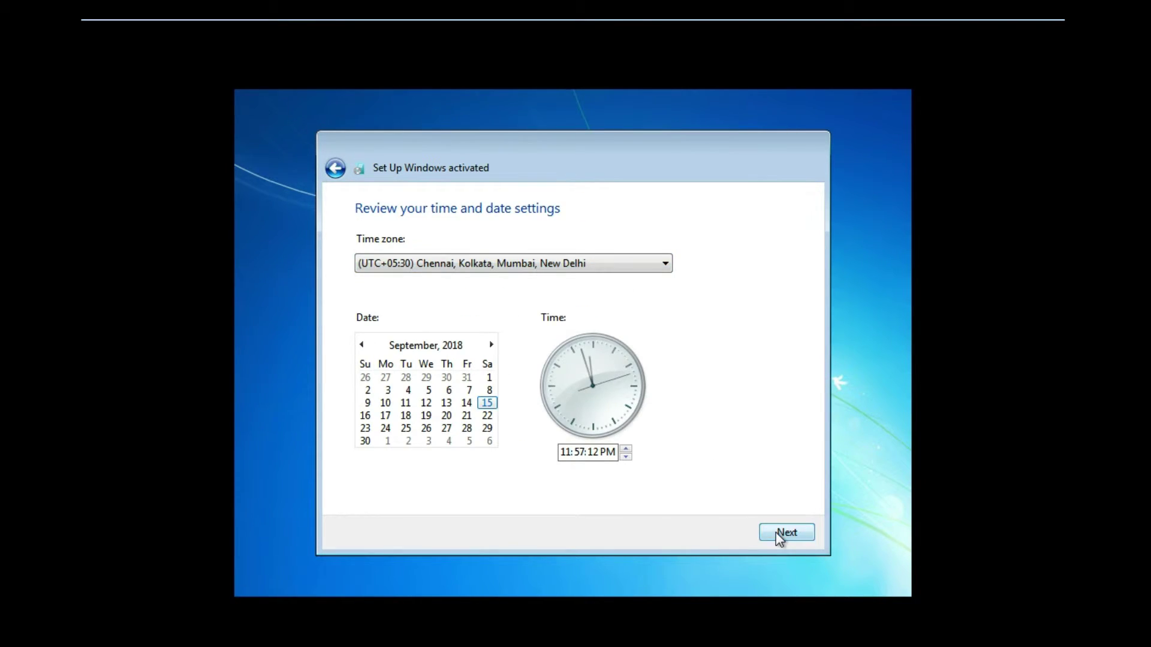
{"action": "left_click", "coordinate": [775, 532]}
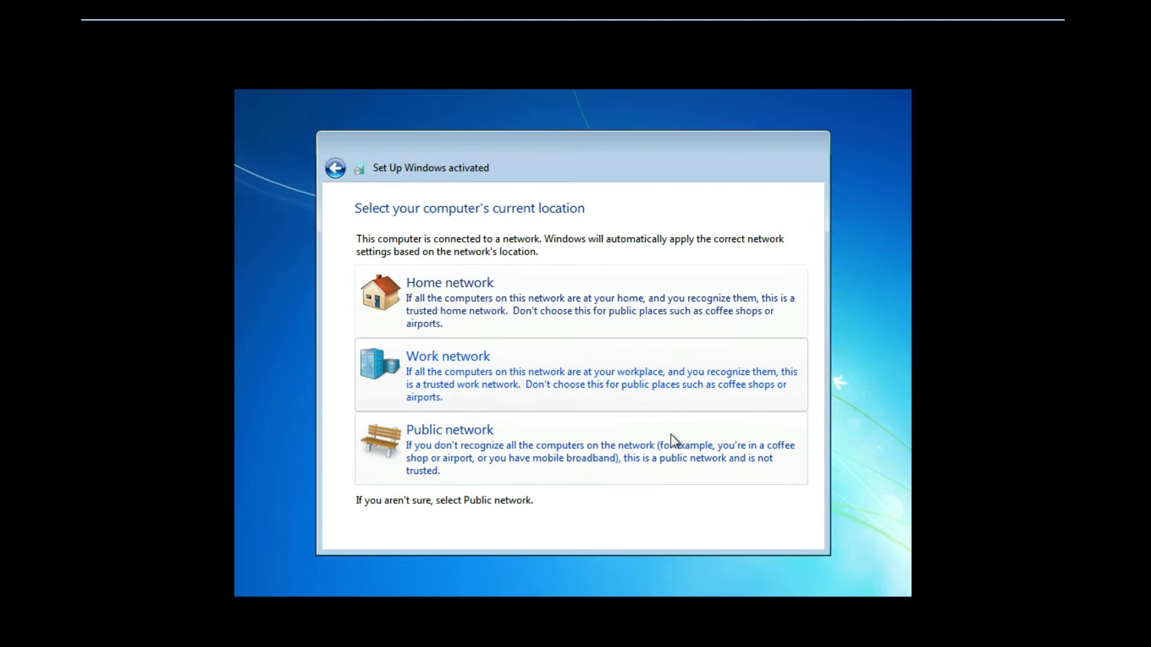
{"action": "left_click", "coordinate": [505, 279]}
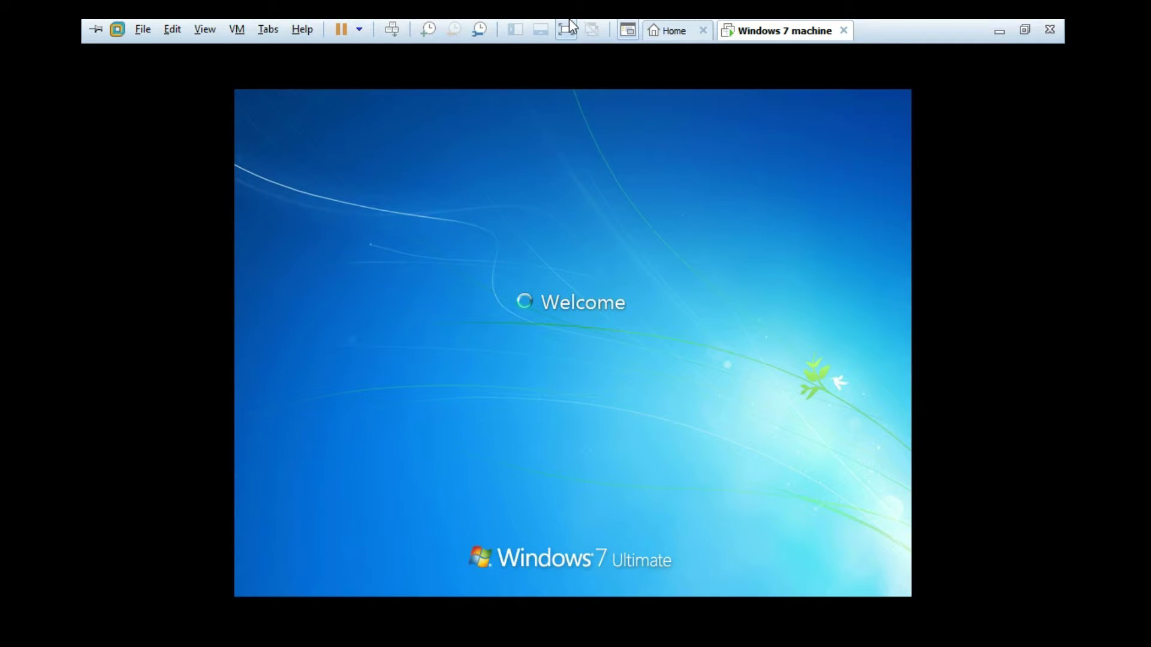
Leave full-screen mode and show the library of virtual machines again
{"action": "left_click", "coordinate": [569, 26]}
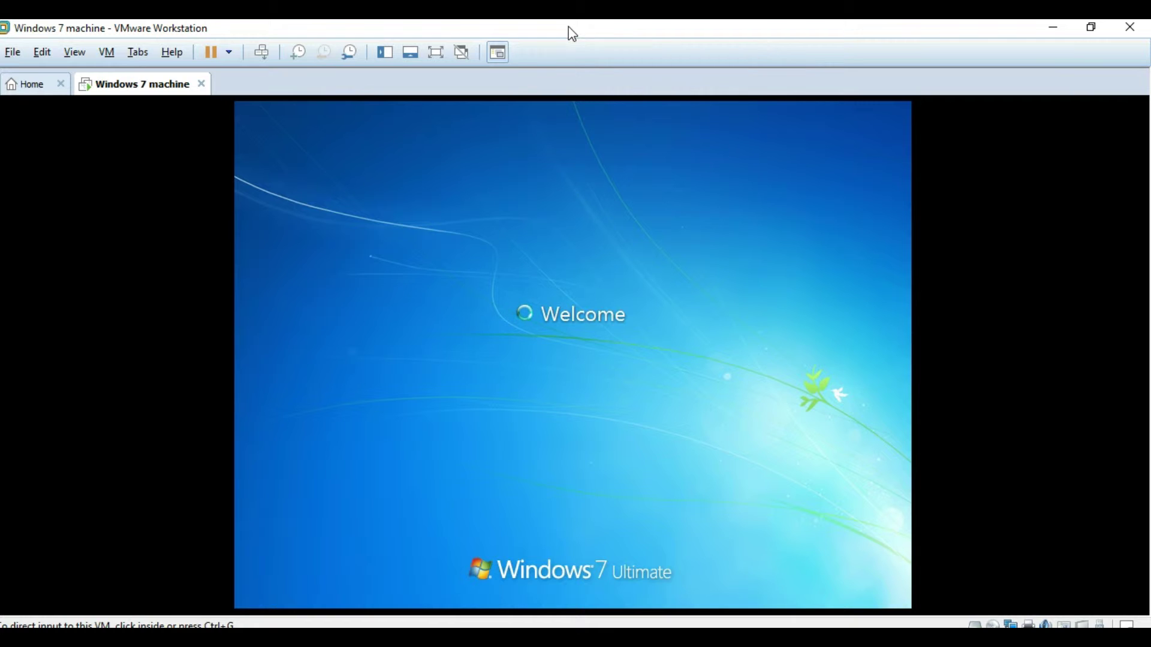
{"action": "left_click", "coordinate": [385, 54]}
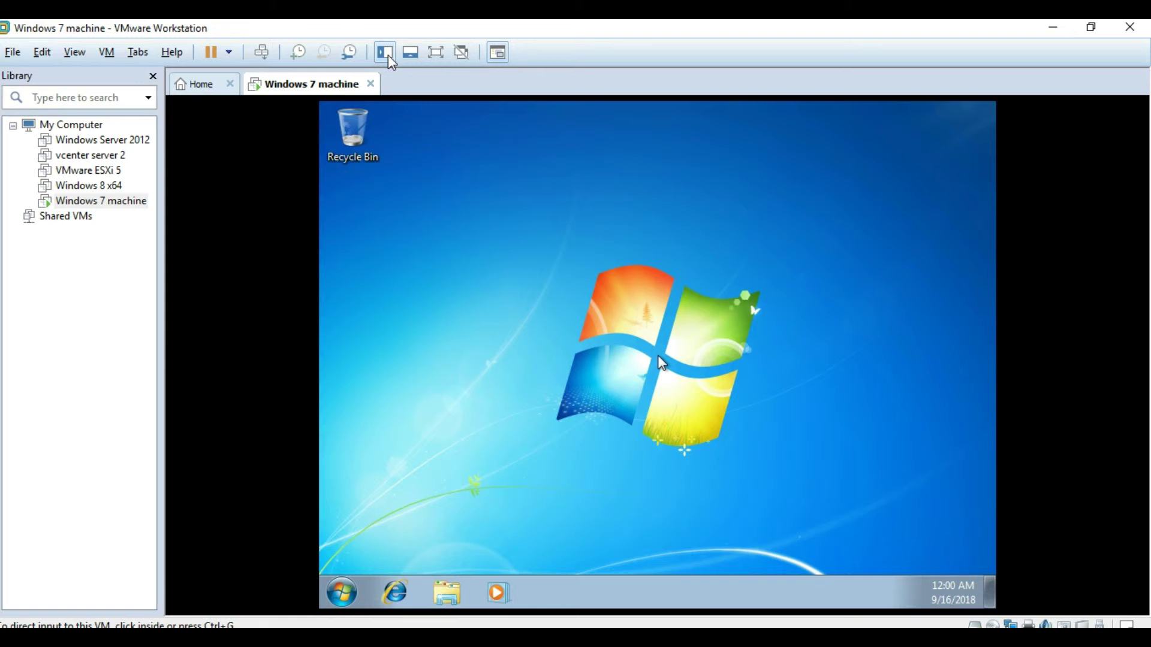
Direct input to the Windows 7 guest and refresh its desktop twice
{"action": "left_click", "coordinate": [378, 127]}
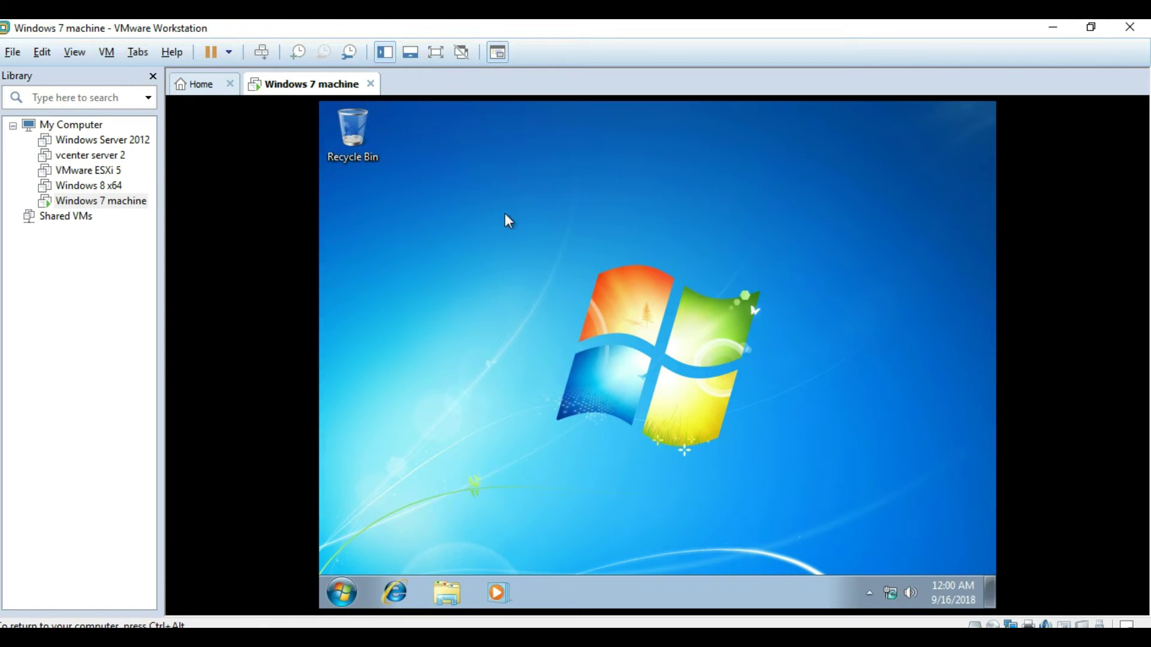
{"action": "right_click", "coordinate": [436, 166]}
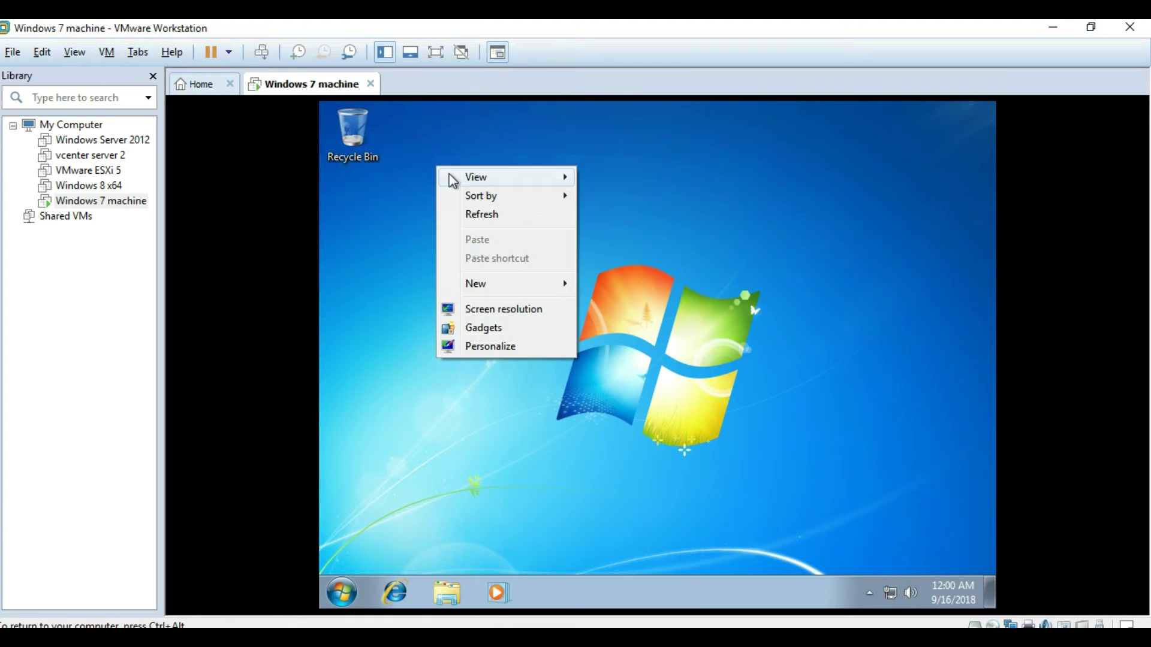
{"action": "left_click", "coordinate": [465, 217]}
{"action": "right_click", "coordinate": [462, 217]}
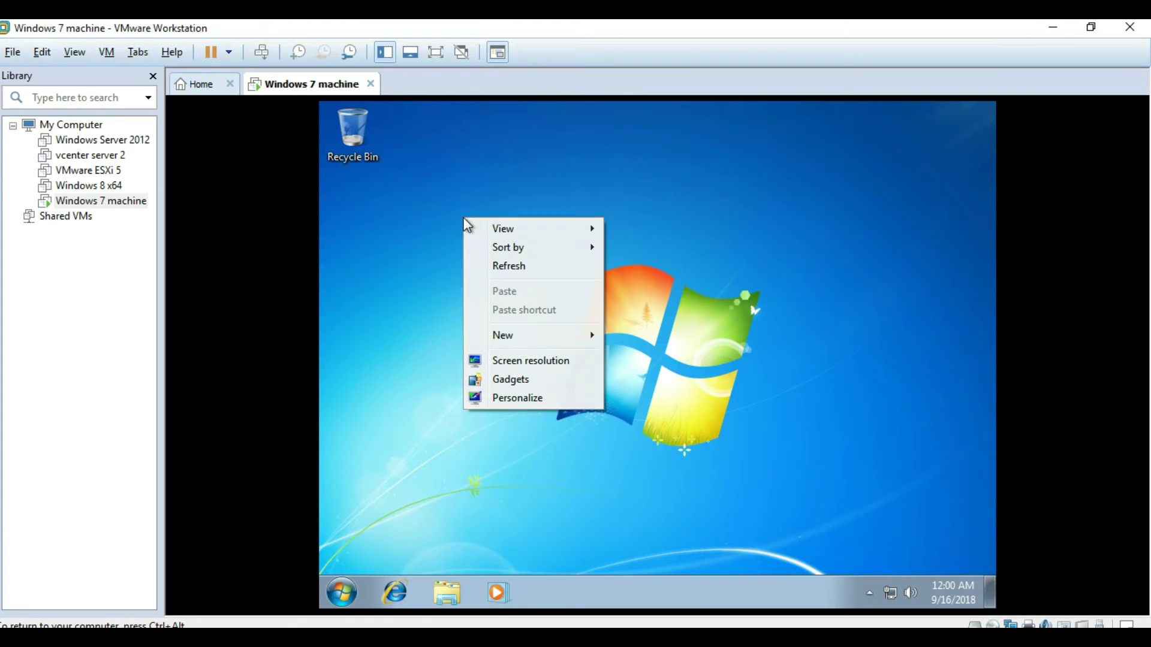
{"action": "left_click", "coordinate": [488, 260]}
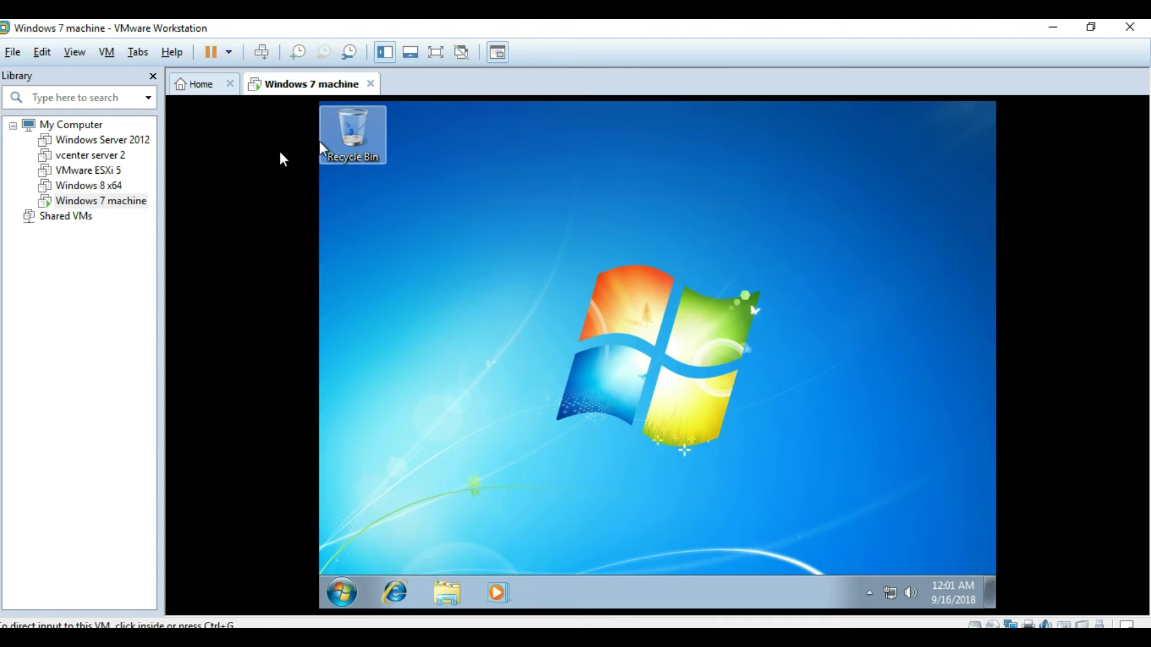
Start the VMware Tools installation for the Windows 7 machine
{"action": "left_click", "coordinate": [107, 52]}
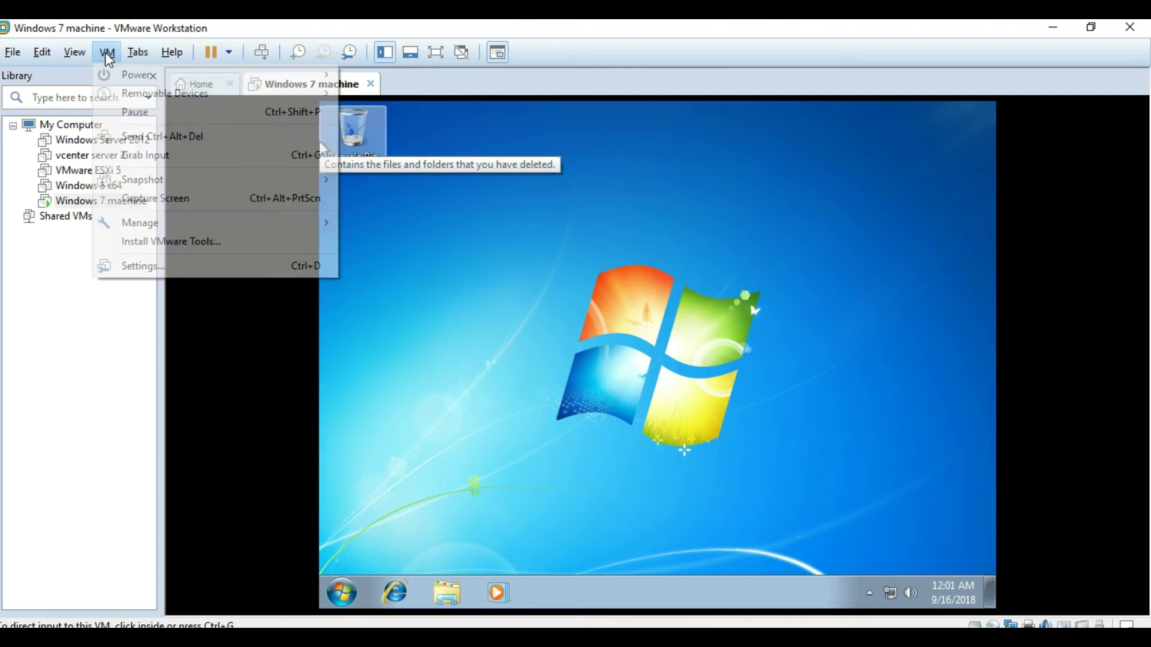
{"action": "left_click", "coordinate": [184, 248]}
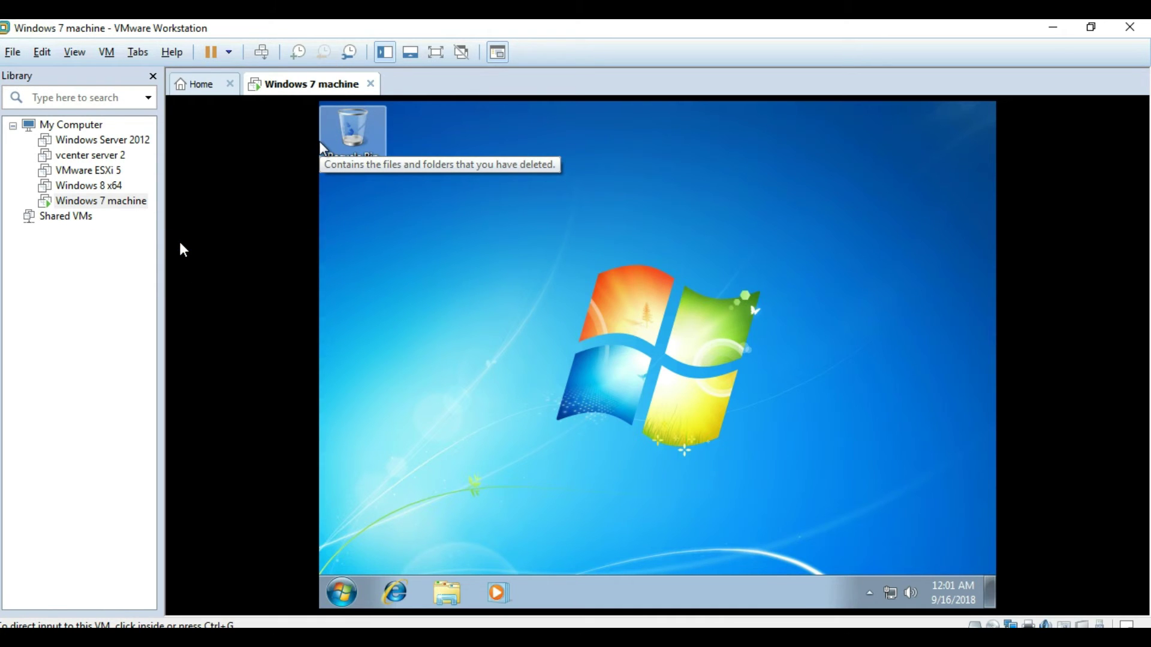
Release the cursor from the Windows 7 guest and dismiss the VMware Tools installation hint bar
{"action": "left_click", "coordinate": [331, 313]}
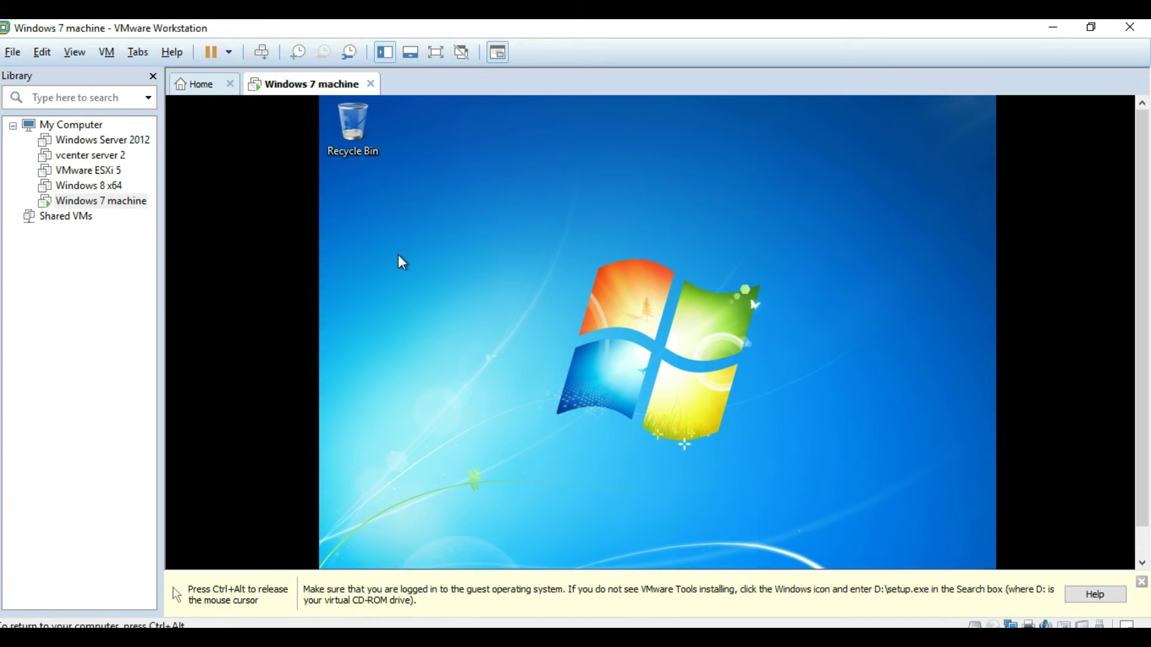
{"action": "key", "text": "ctrl+alt"}
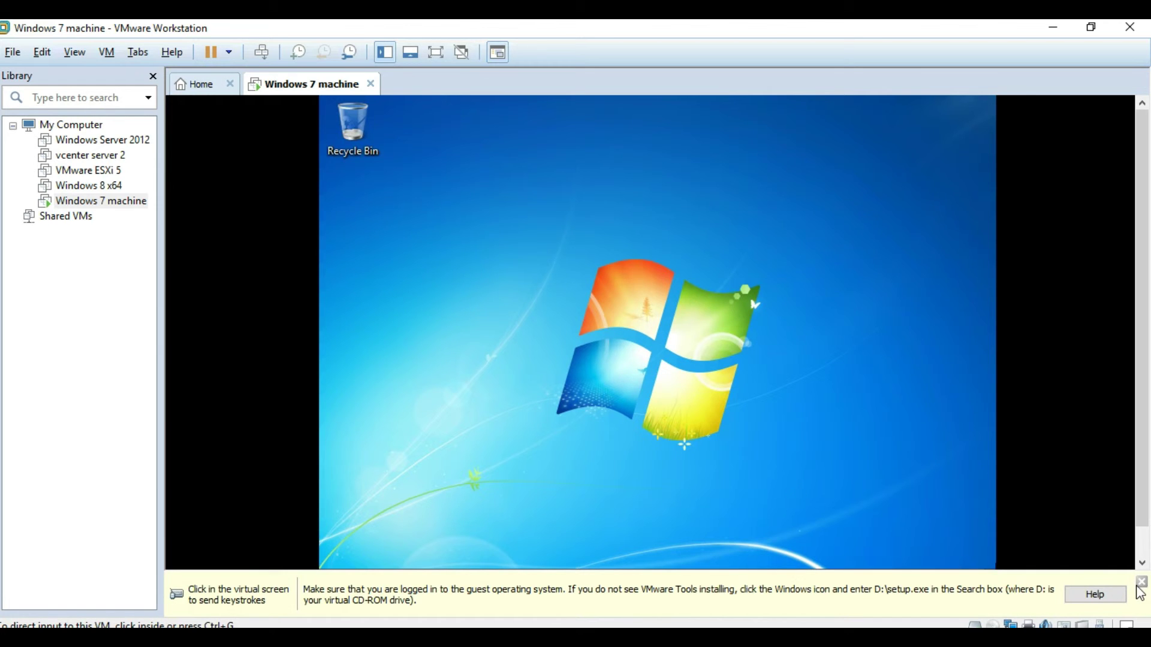
{"action": "left_click", "coordinate": [1141, 583]}
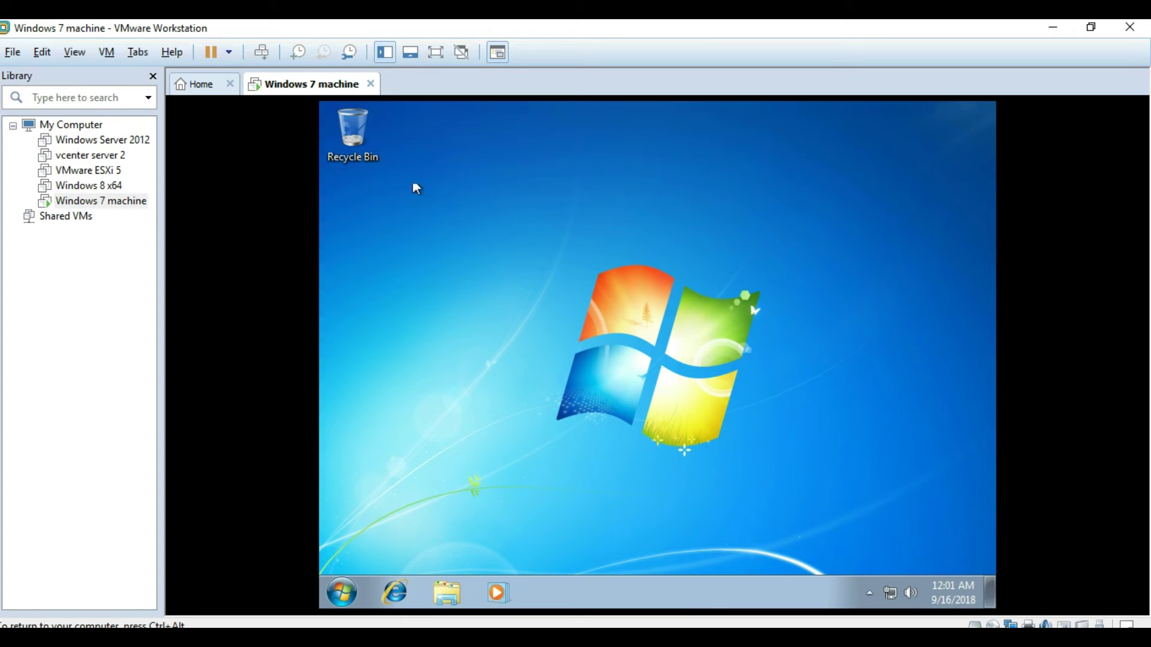
Run the VMware Tools installer from DVD Drive (E:) in the guest, allowing it to make changes, and close the AutoPlay window
{"action": "left_click", "coordinate": [366, 144]}
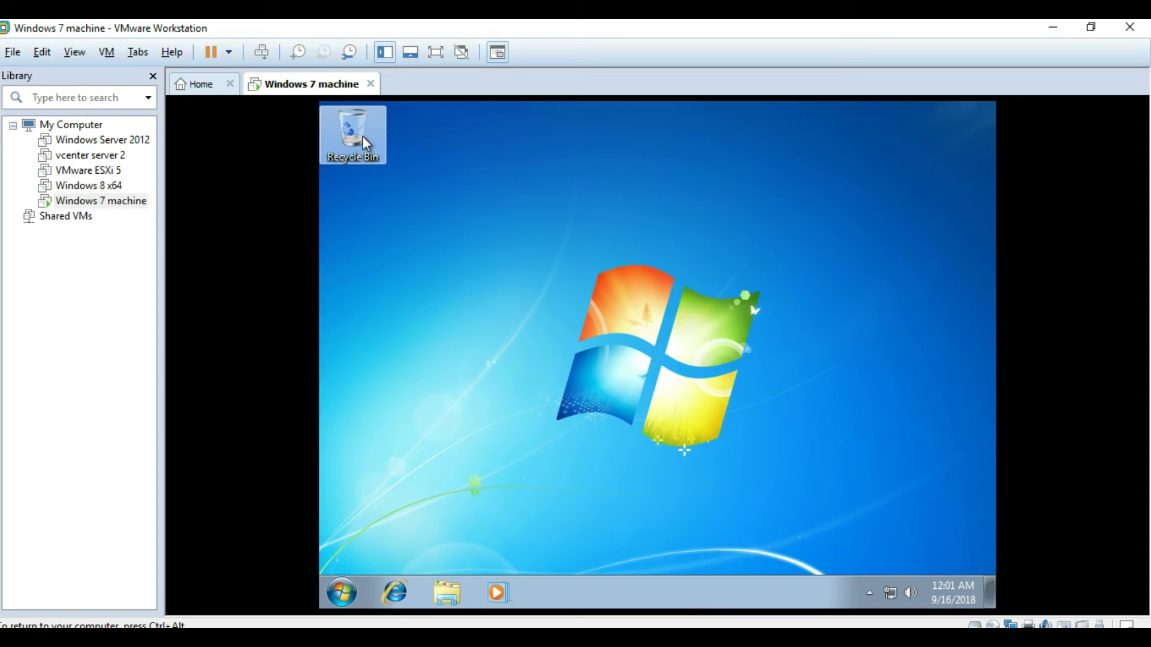
{"action": "double_click", "coordinate": [363, 139]}
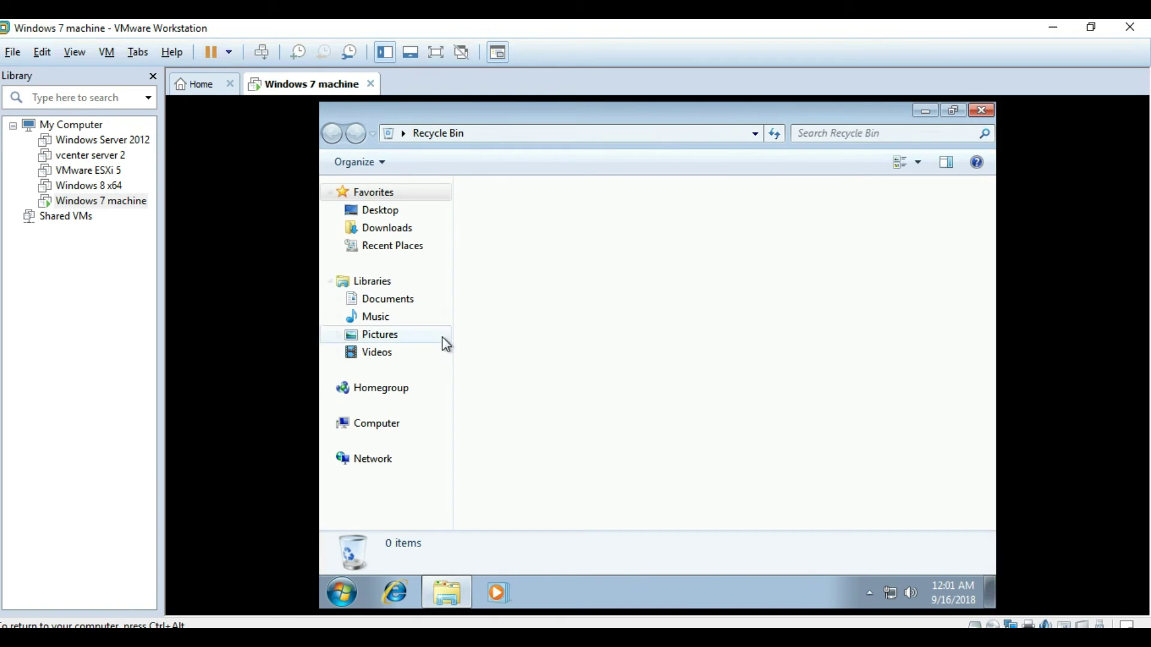
{"action": "left_click", "coordinate": [375, 425]}
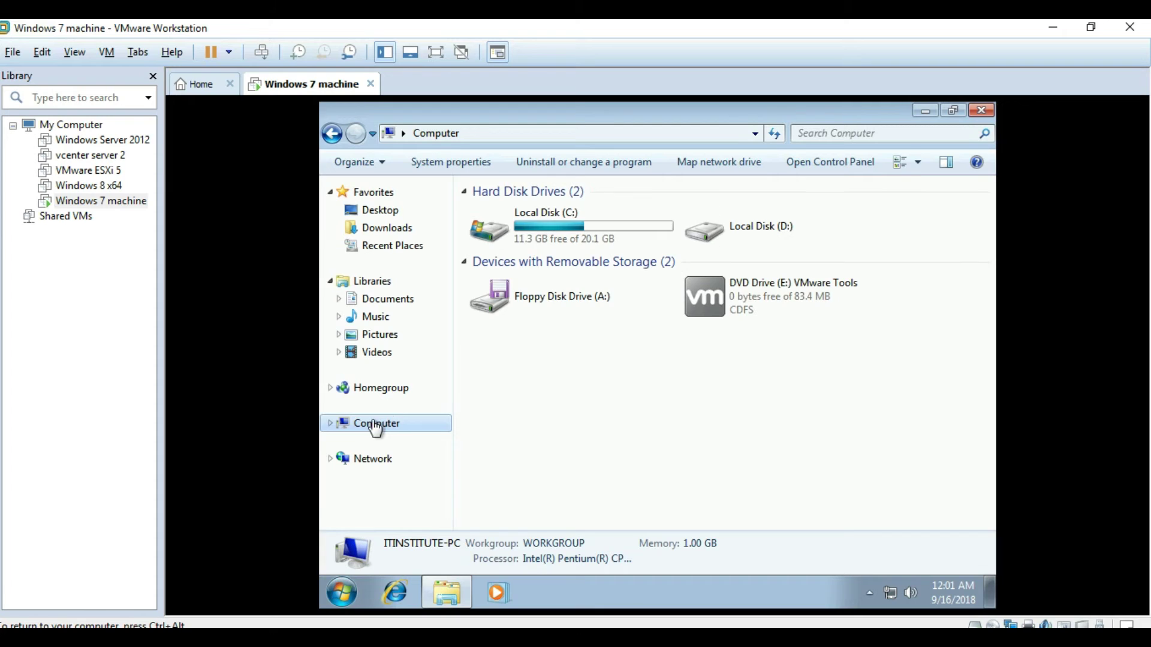
{"action": "left_click", "coordinate": [716, 304]}
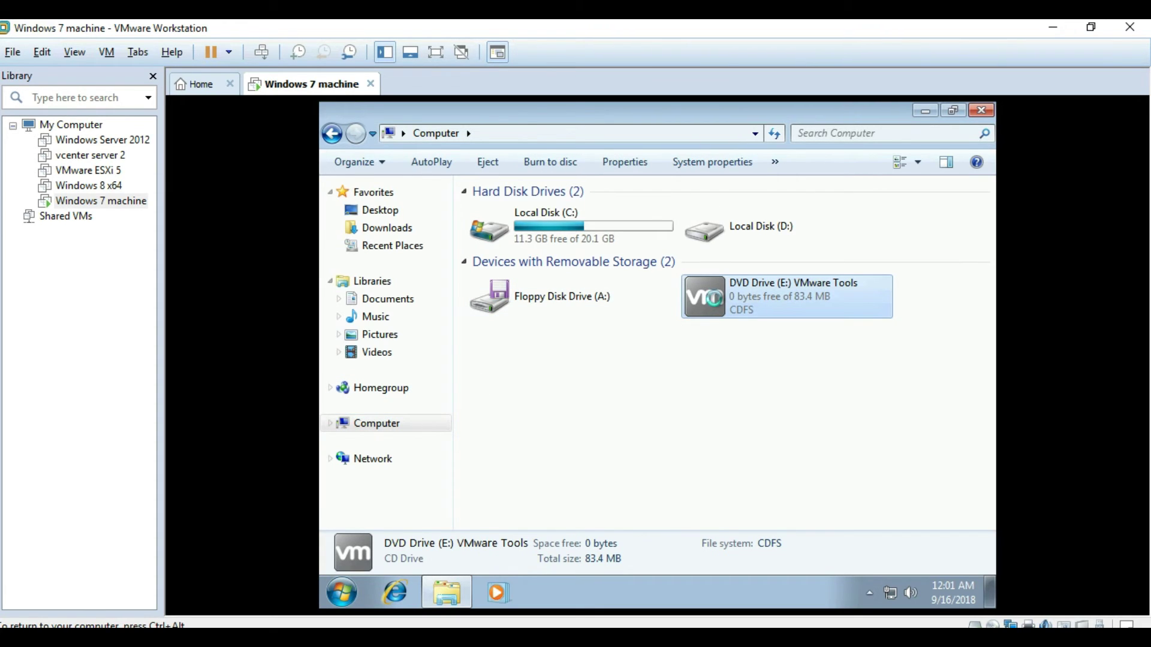
{"action": "right_click", "coordinate": [714, 299]}
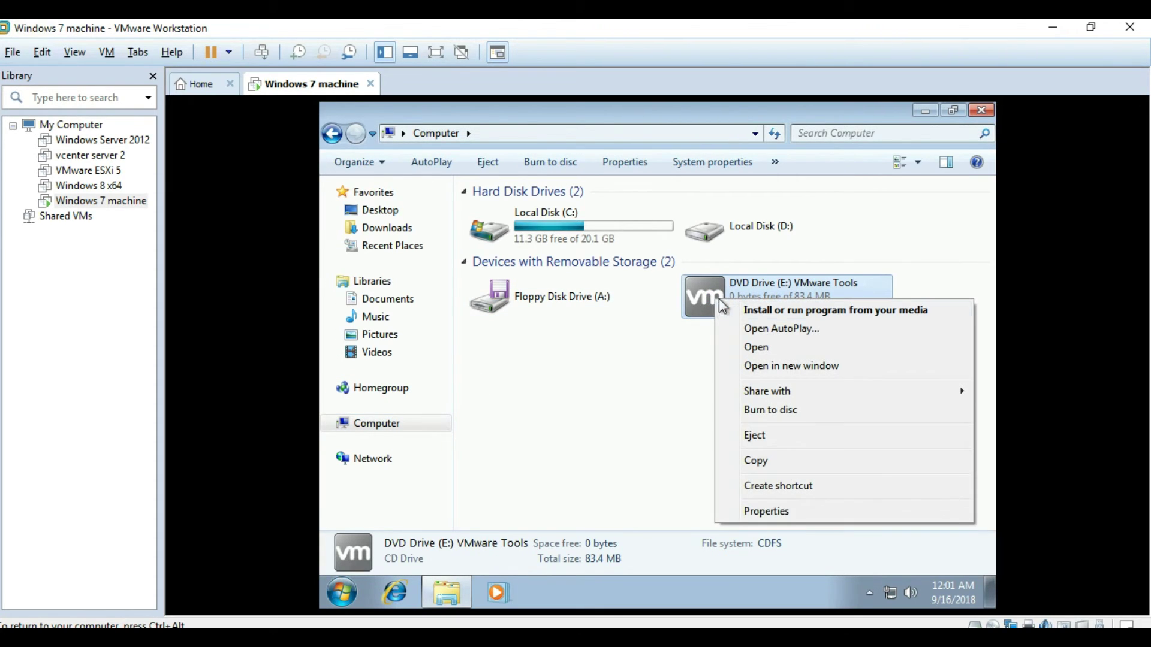
{"action": "left_click", "coordinate": [737, 310]}
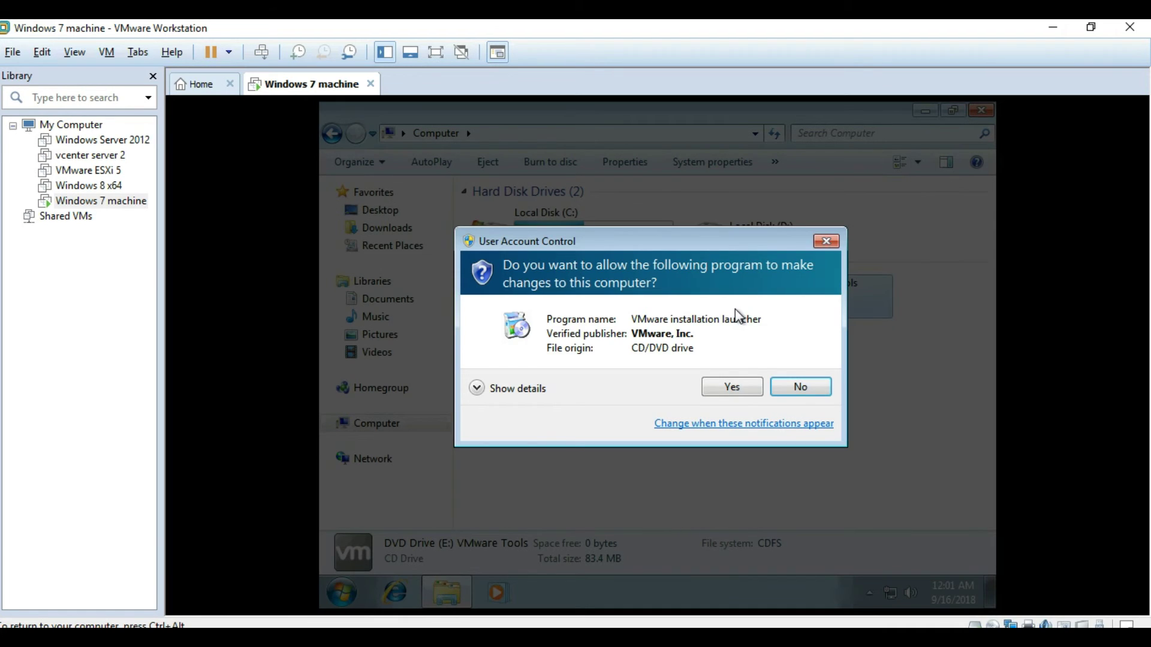
{"action": "left_click", "coordinate": [736, 386]}
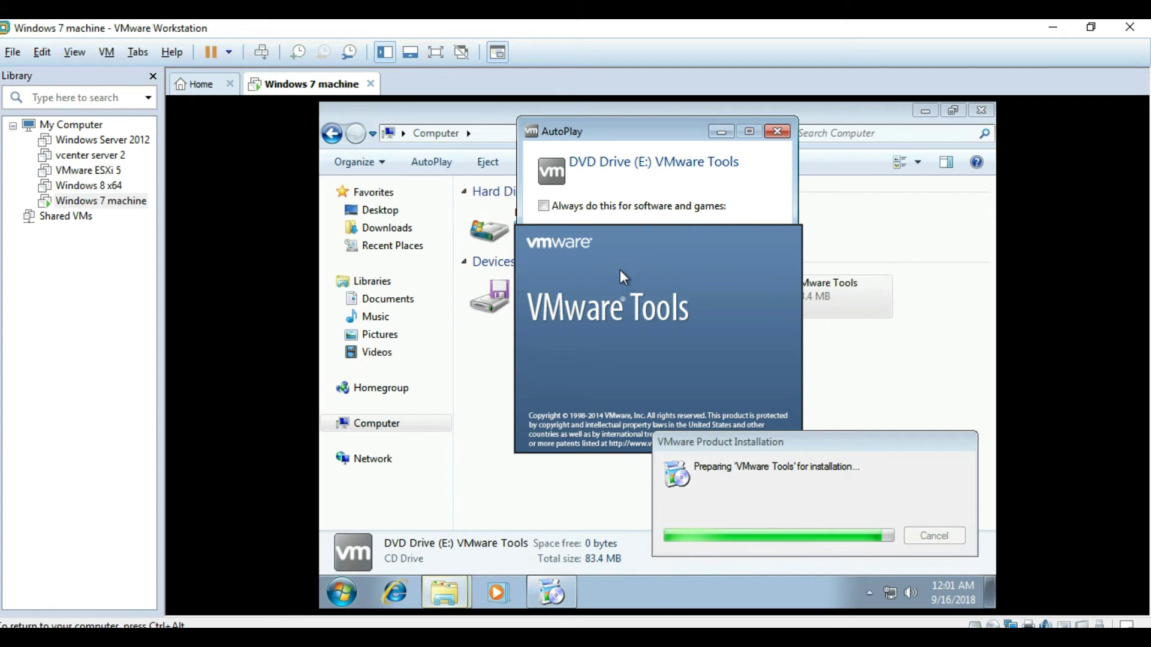
{"action": "left_click", "coordinate": [778, 131]}
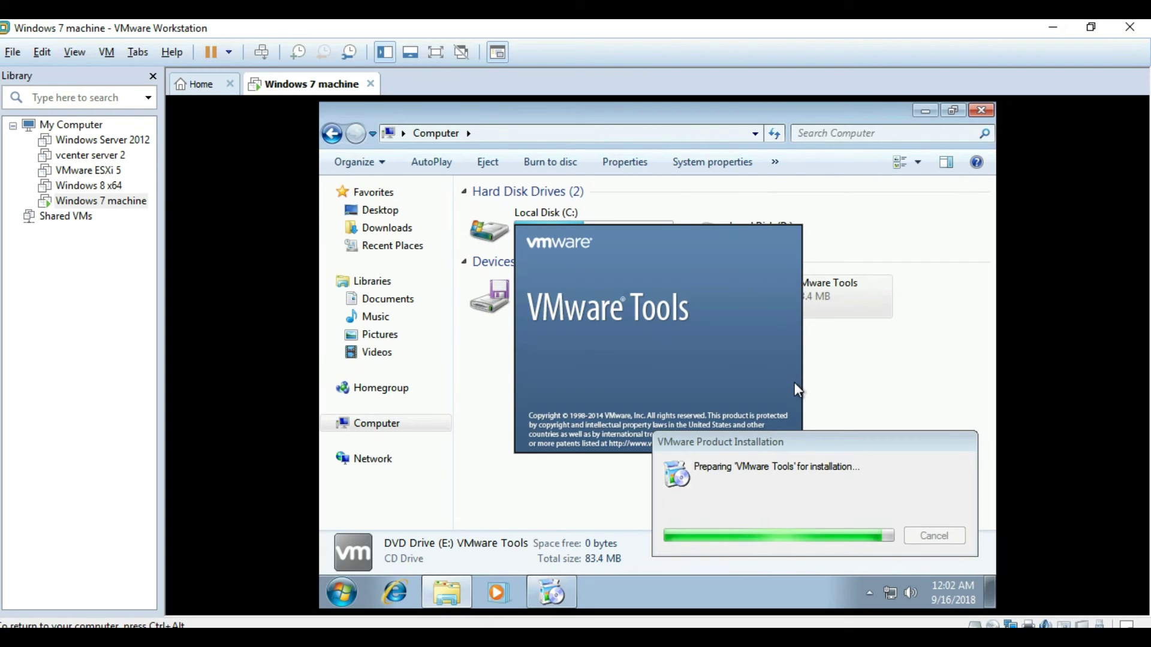
{"action": "key", "text": "ctrl+alt"}
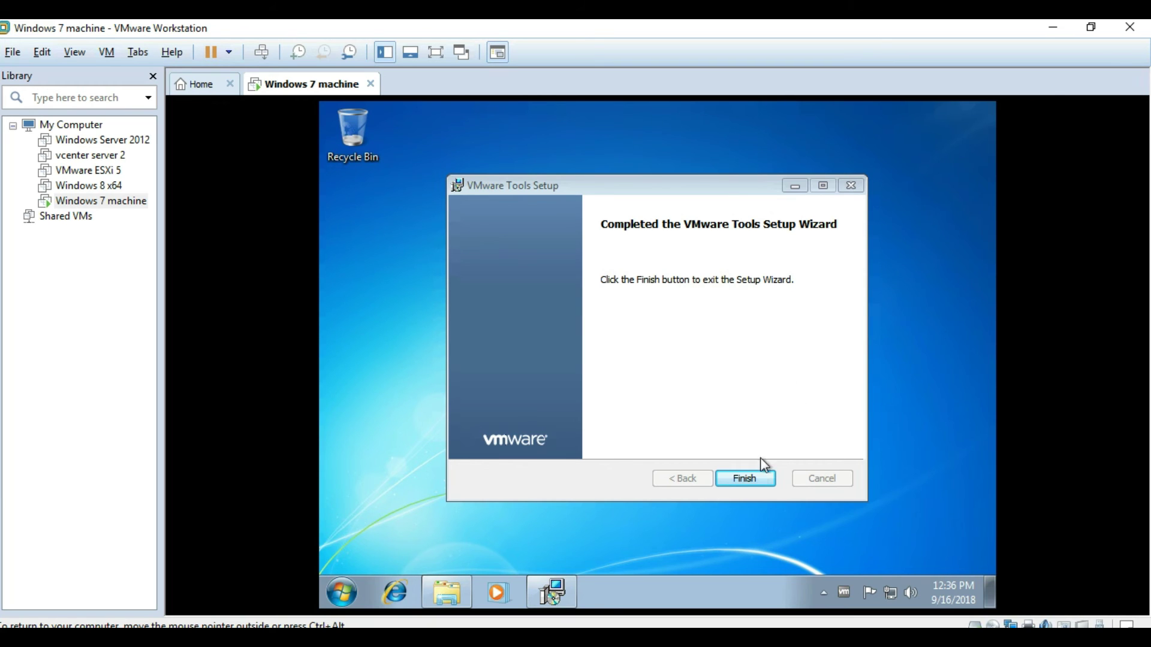
Finish the VMware Tools setup wizard and restart the Windows 7 guest immediately
{"action": "left_click", "coordinate": [750, 482]}
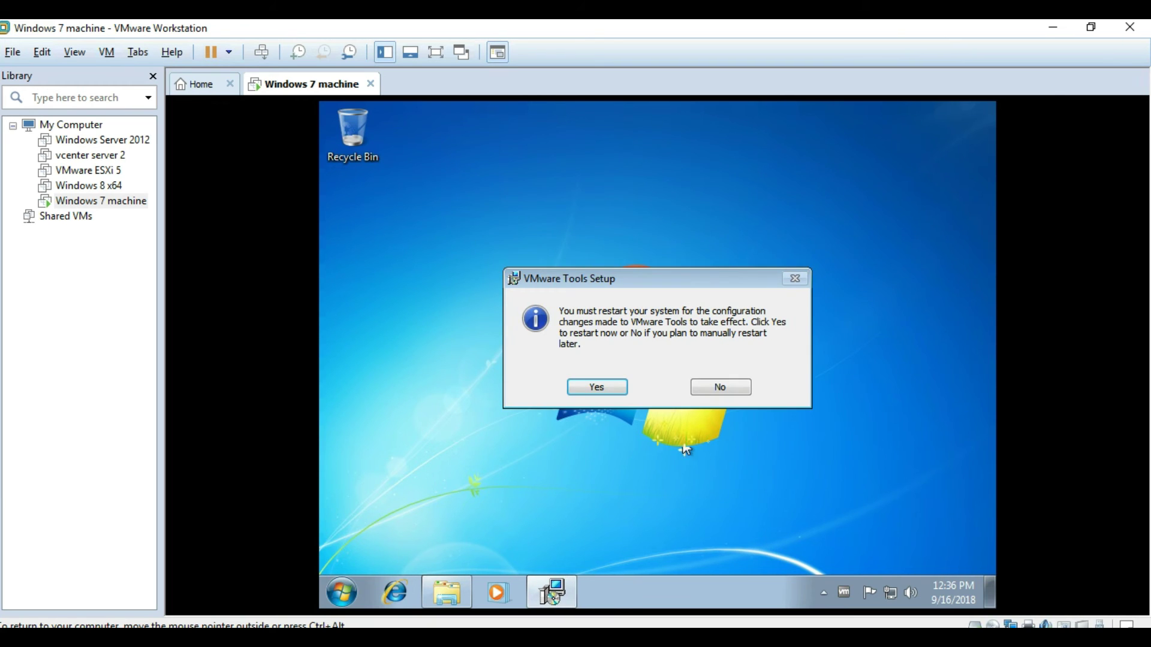
{"action": "left_click", "coordinate": [597, 386]}
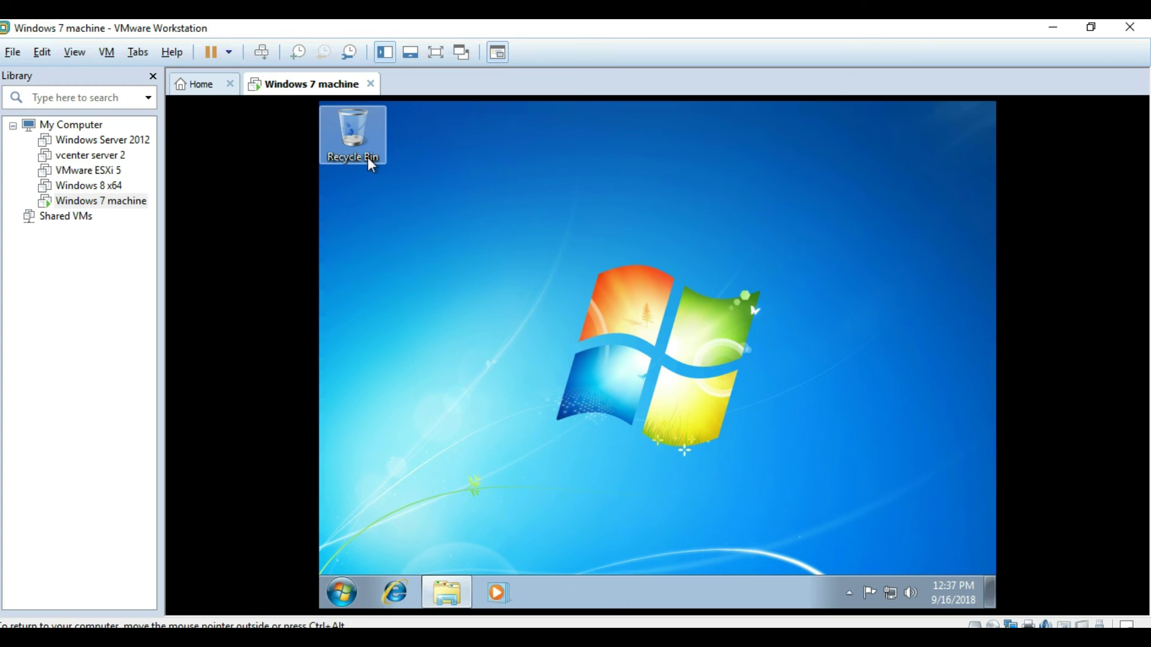
Open the guest's Recycle Bin, shrink its window from maximized size and close it
{"action": "double_click", "coordinate": [369, 161]}
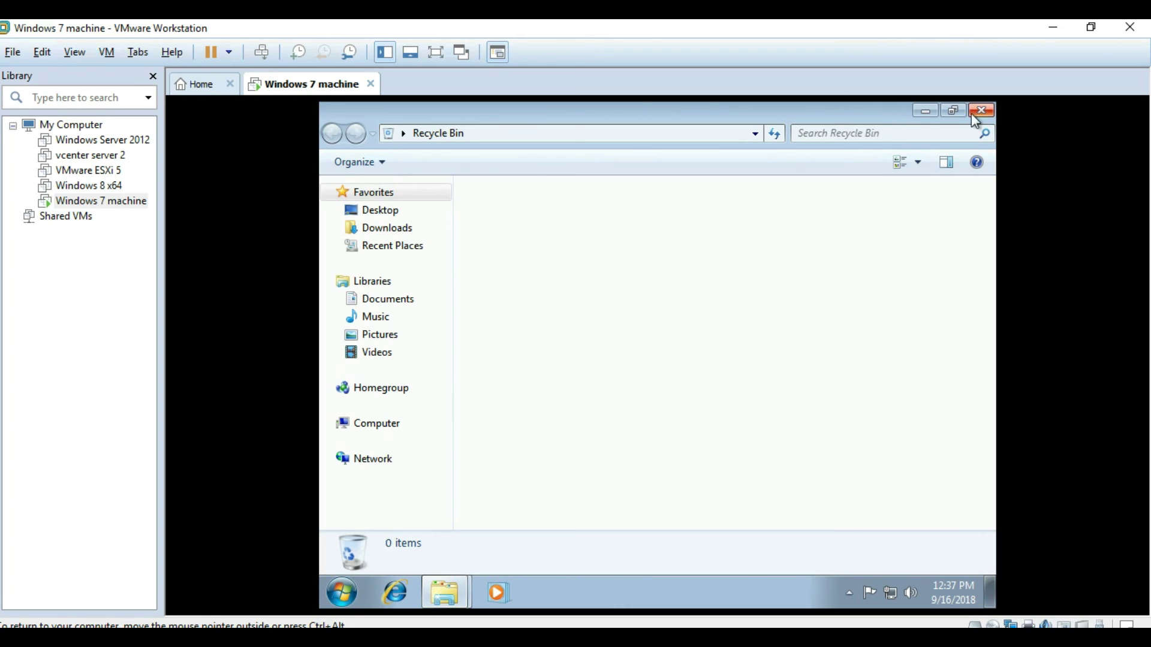
{"action": "left_click", "coordinate": [951, 108]}
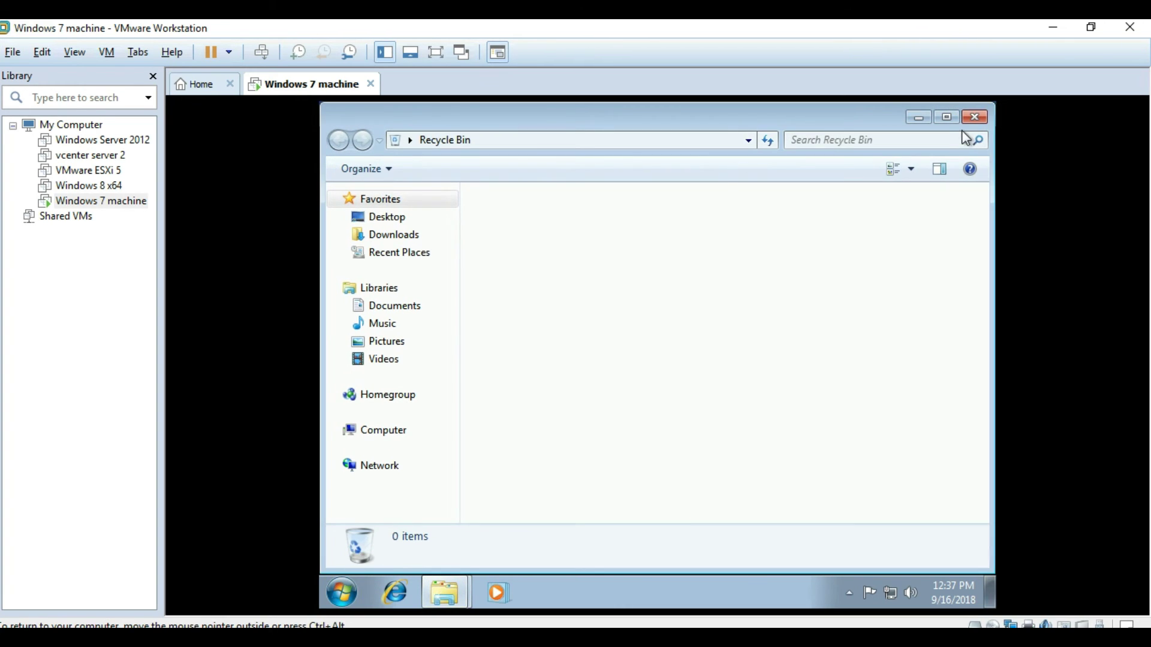
{"action": "left_click", "coordinate": [973, 118]}
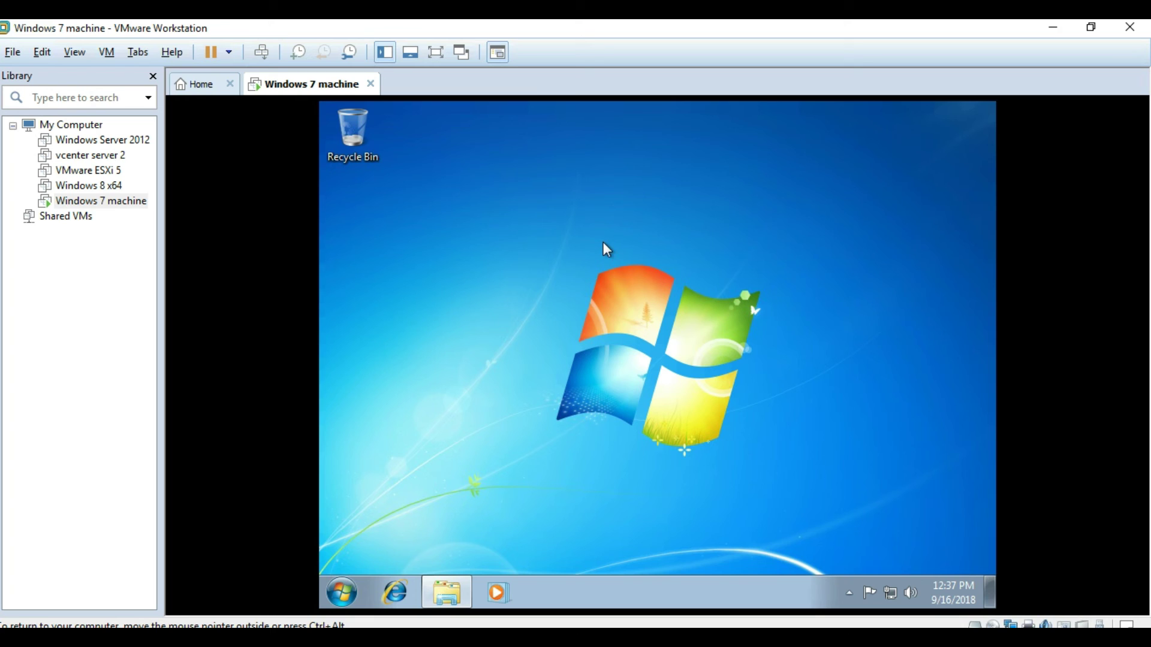
{"action": "right_click", "coordinate": [503, 192]}
{"action": "left_click", "coordinate": [527, 235]}
{"action": "right_click", "coordinate": [527, 232]}
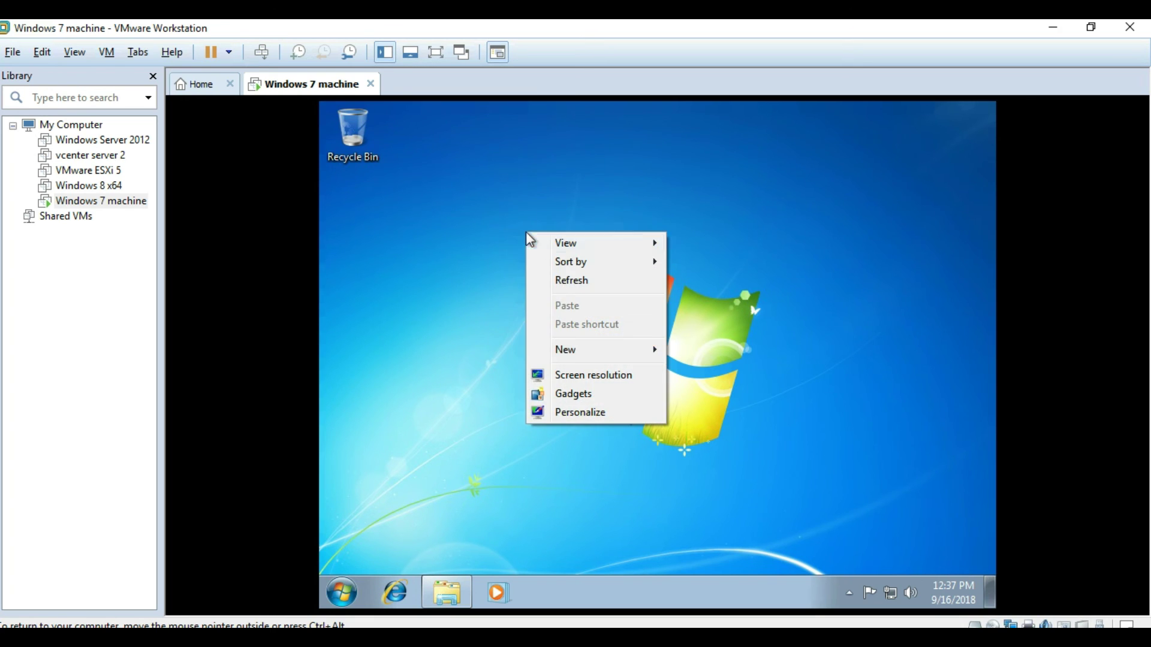
{"action": "left_click", "coordinate": [556, 281]}
{"action": "right_click", "coordinate": [556, 280]}
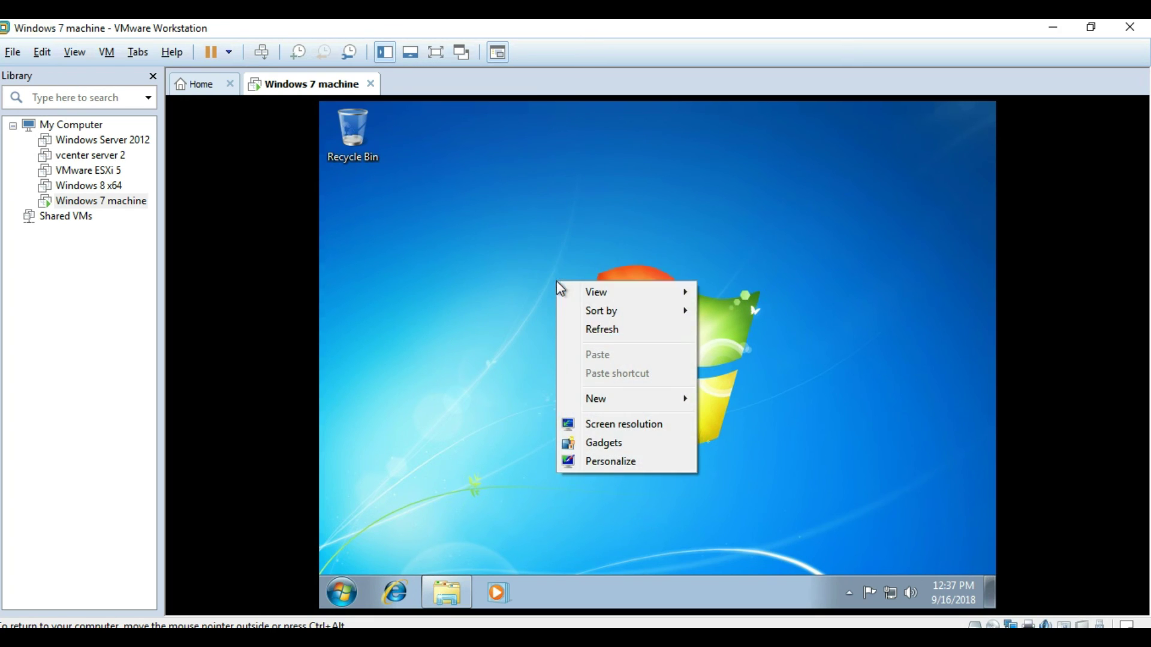
{"action": "left_click", "coordinate": [585, 332]}
{"action": "right_click", "coordinate": [585, 332]}
{"action": "left_click", "coordinate": [605, 383]}
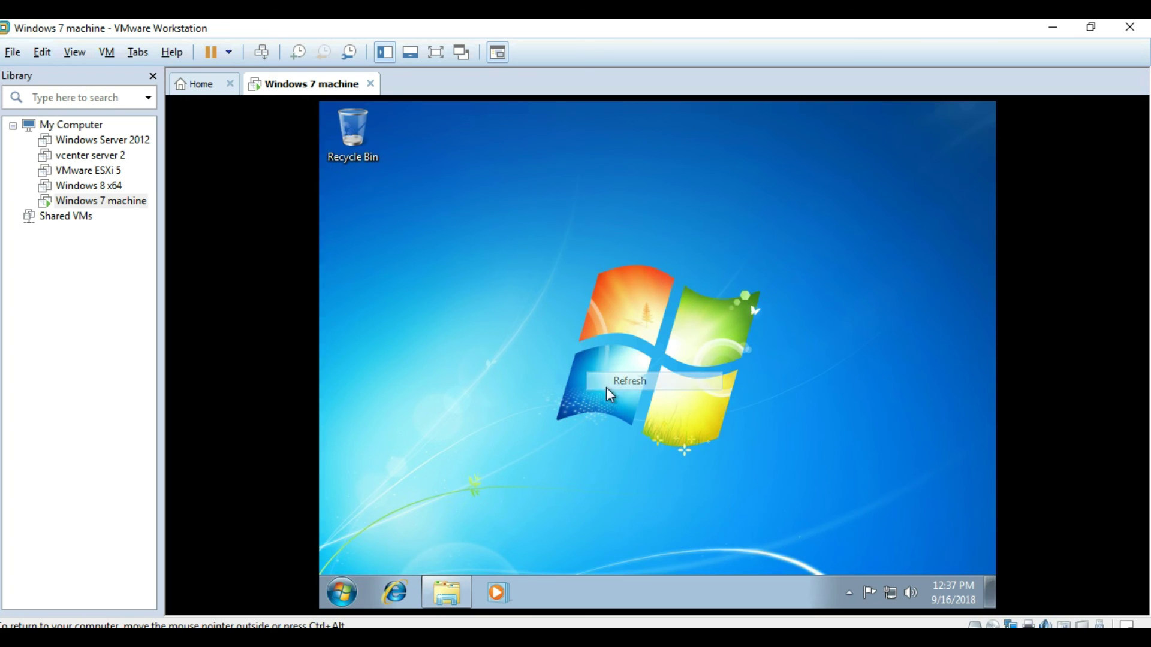
{"action": "right_click", "coordinate": [444, 241]}
{"action": "left_click", "coordinate": [469, 291]}
{"action": "right_click", "coordinate": [469, 291]}
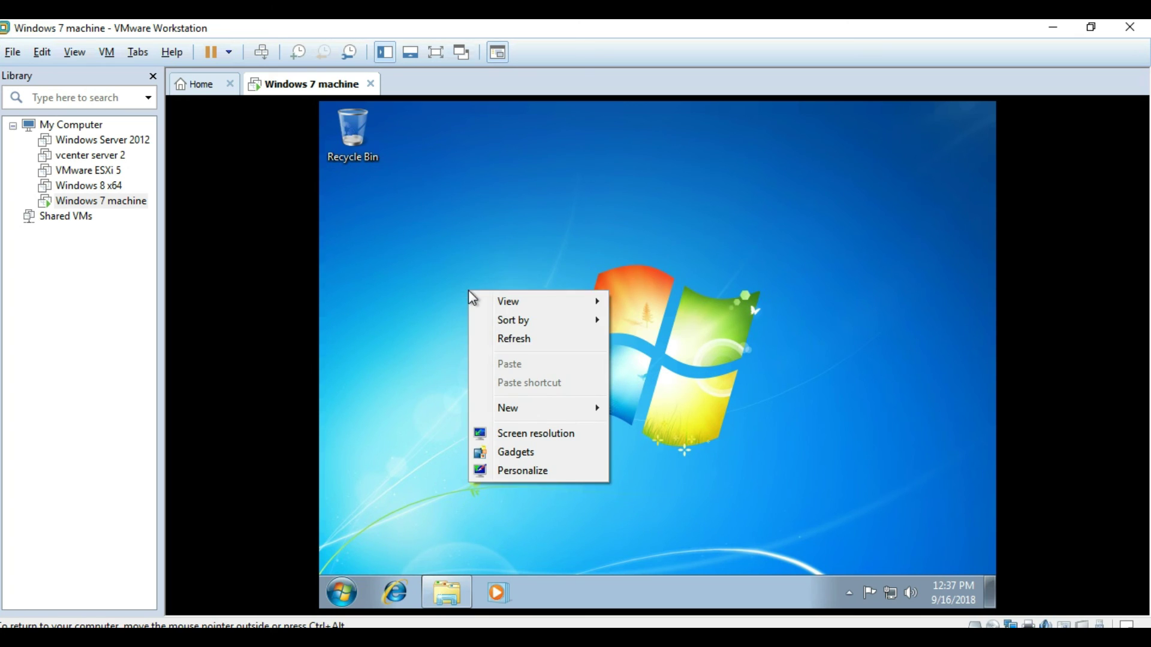
{"action": "left_click", "coordinate": [501, 339]}
{"action": "right_click", "coordinate": [449, 211]}
{"action": "left_click", "coordinate": [469, 257]}
{"action": "right_click", "coordinate": [468, 257]}
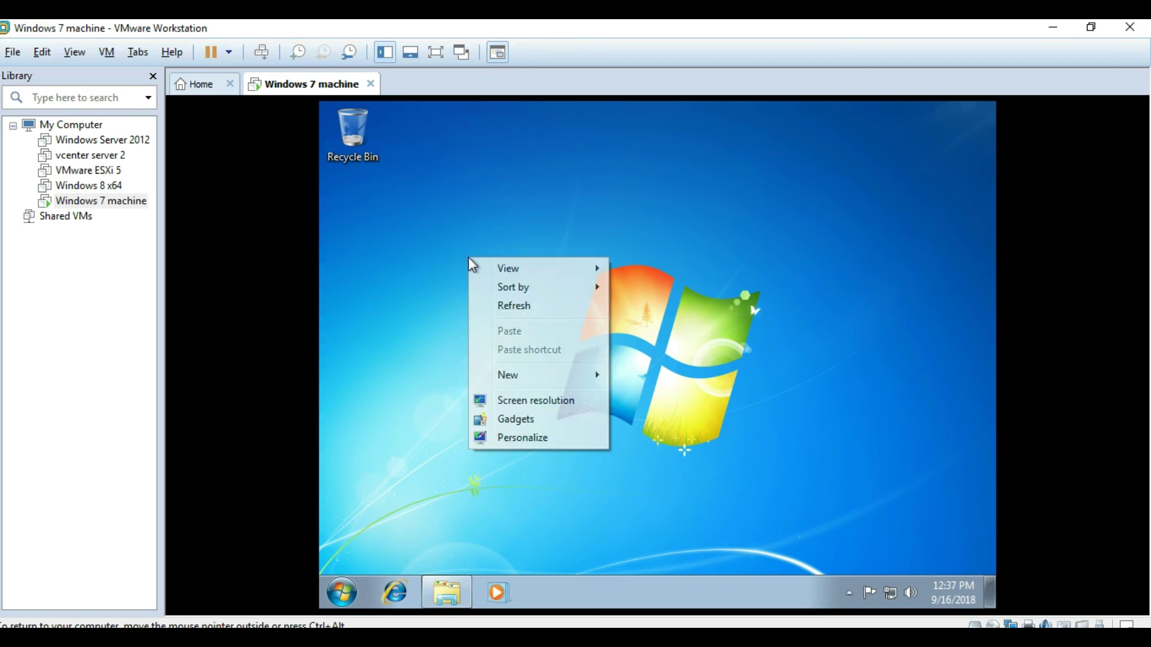
{"action": "left_click", "coordinate": [487, 305]}
{"action": "right_click", "coordinate": [487, 302]}
{"action": "left_click", "coordinate": [511, 351]}
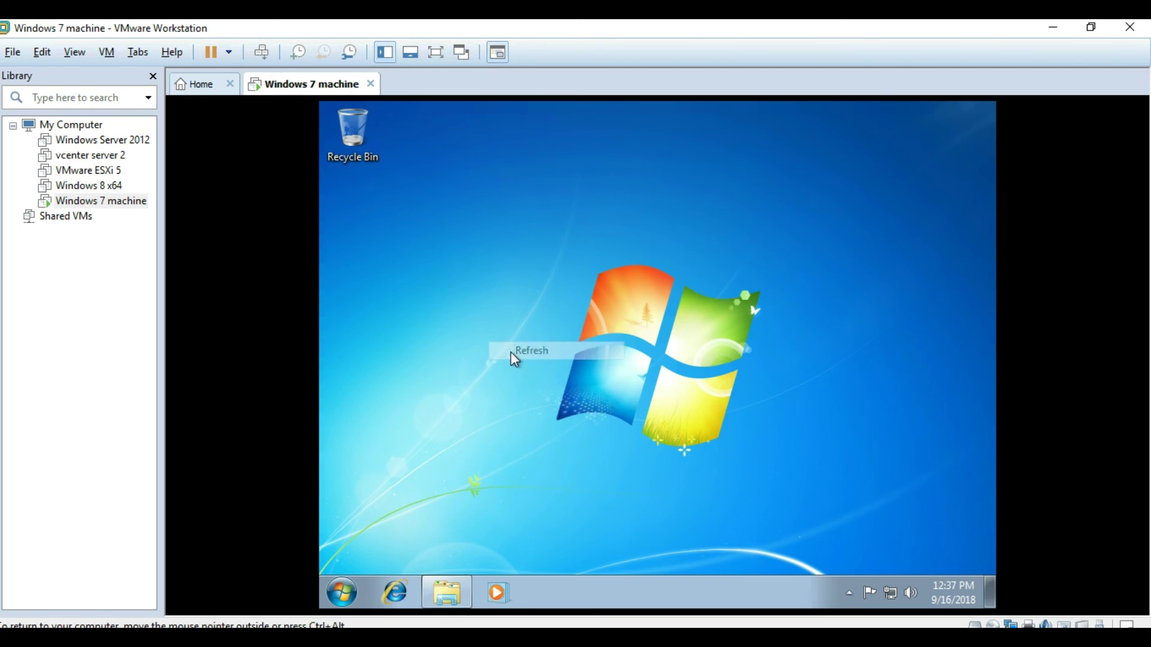
{"action": "right_click", "coordinate": [488, 228]}
{"action": "left_click", "coordinate": [506, 275]}
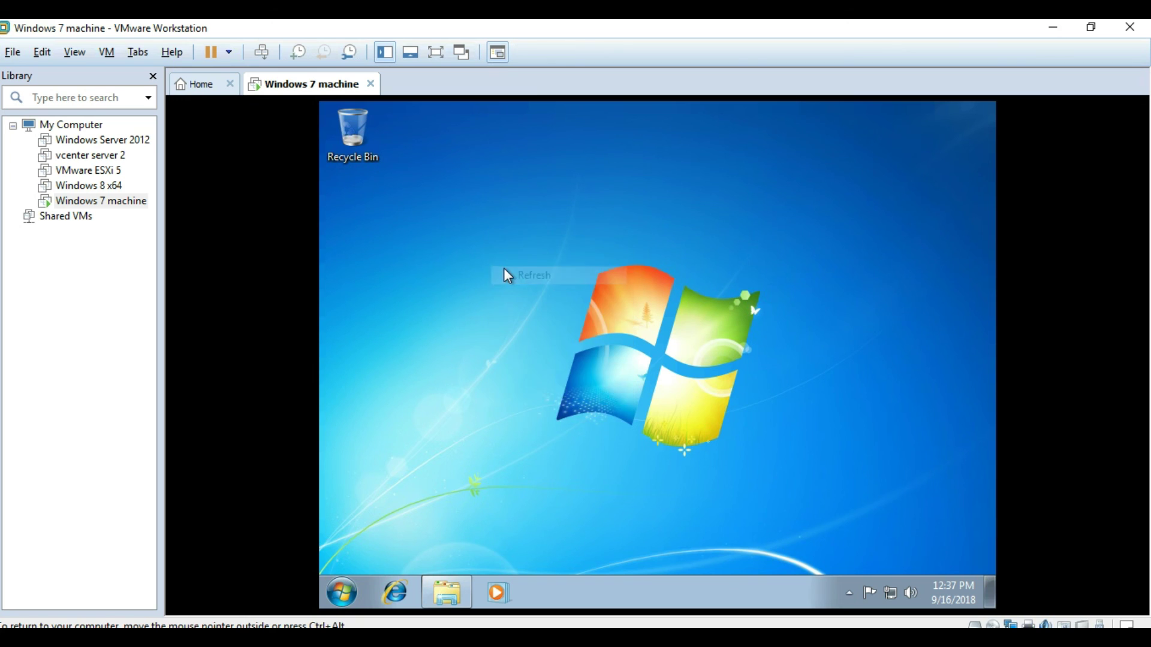
{"action": "right_click", "coordinate": [503, 268]}
{"action": "left_click", "coordinate": [520, 313]}
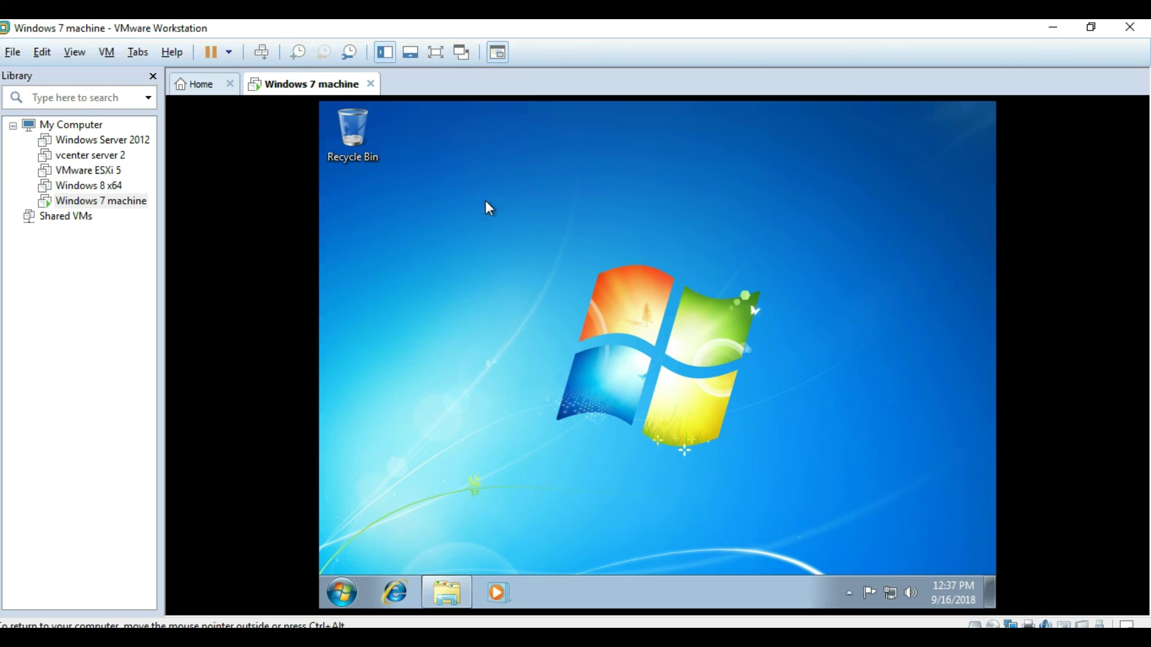
{"action": "right_click", "coordinate": [486, 202]}
{"action": "left_click", "coordinate": [506, 251]}
{"action": "right_click", "coordinate": [503, 241]}
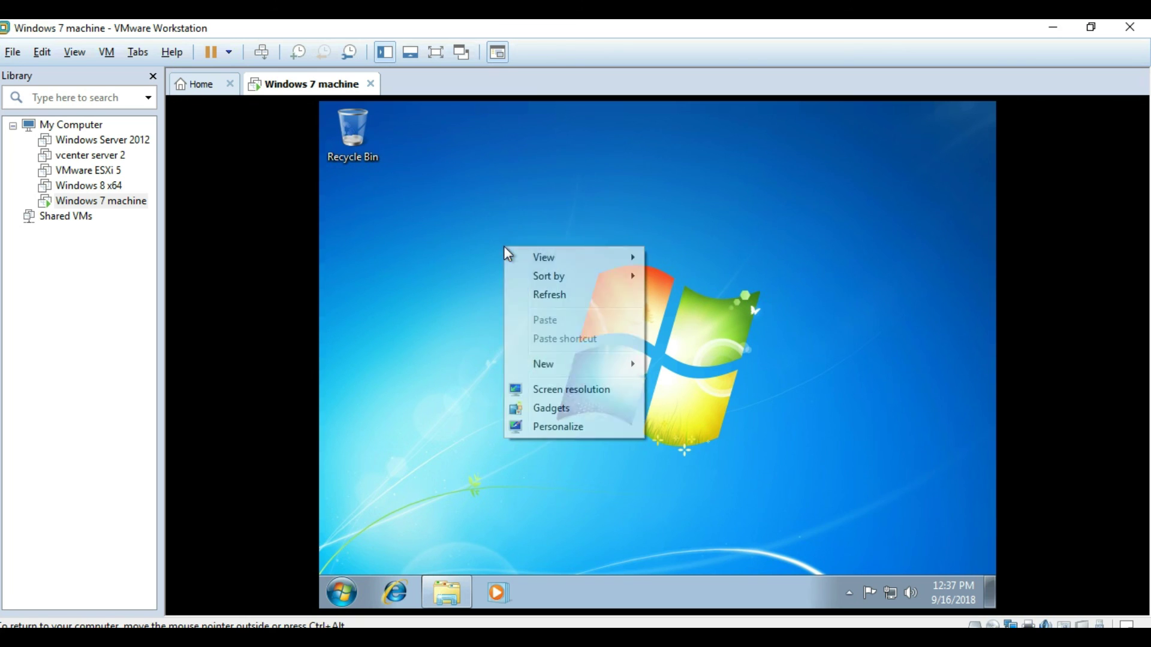
{"action": "left_click", "coordinate": [532, 298]}
{"action": "right_click", "coordinate": [520, 206]}
{"action": "left_click", "coordinate": [545, 260]}
{"action": "right_click", "coordinate": [548, 264]}
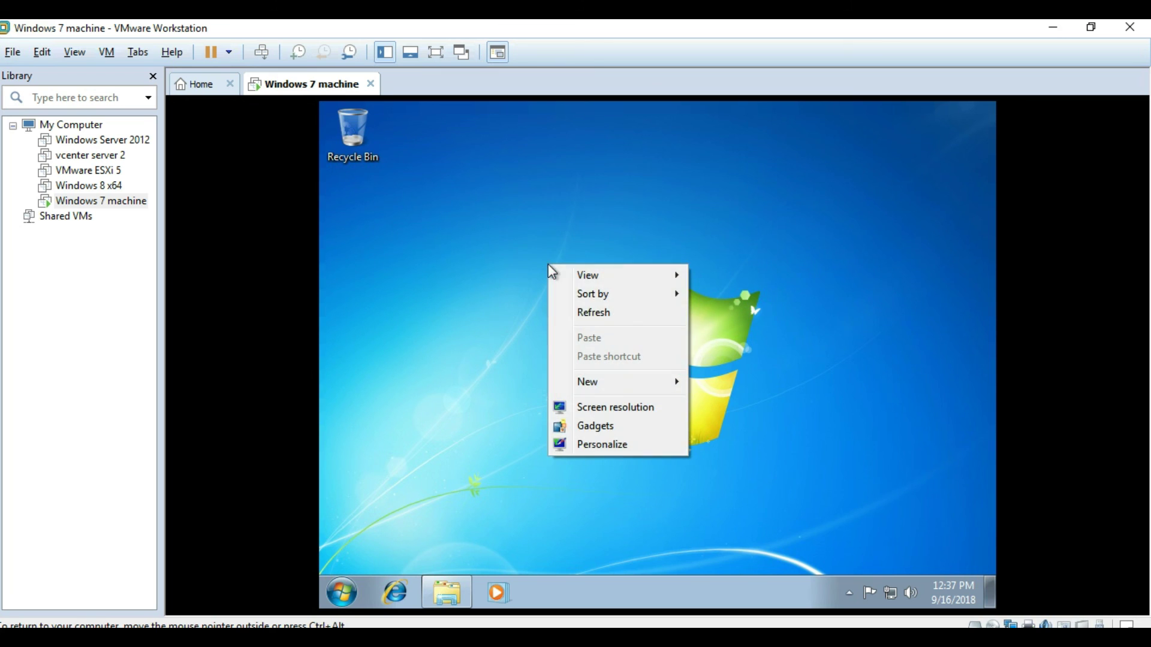
{"action": "left_click", "coordinate": [569, 314]}
{"action": "right_click", "coordinate": [537, 228]}
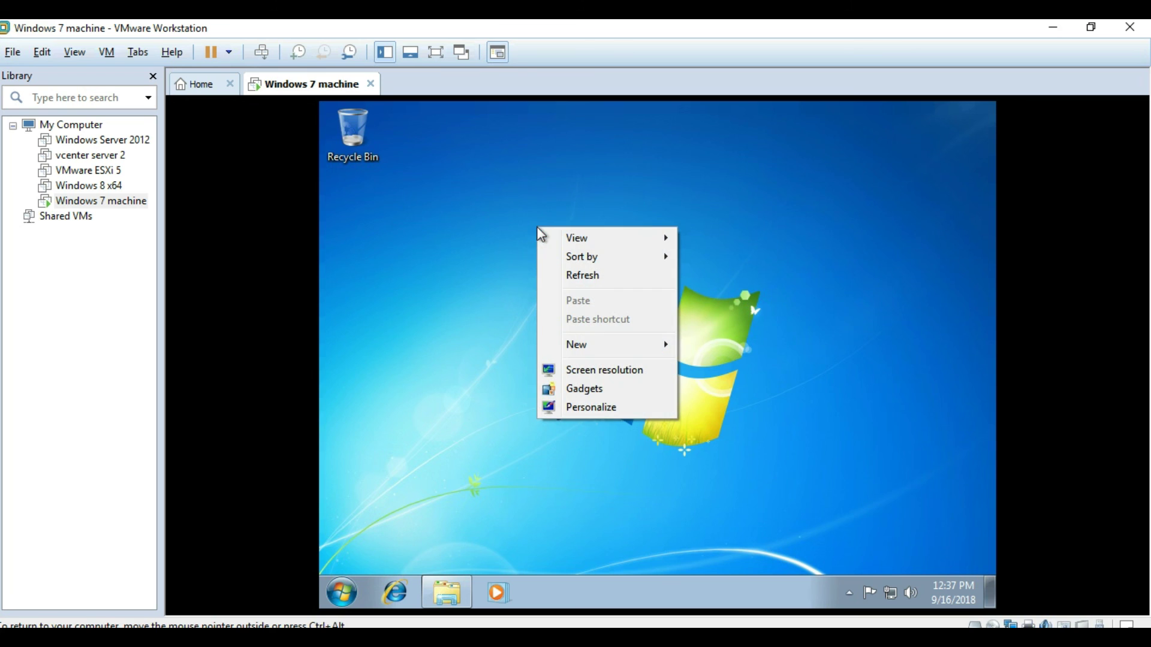
{"action": "left_click", "coordinate": [560, 275]}
{"action": "right_click", "coordinate": [558, 275]}
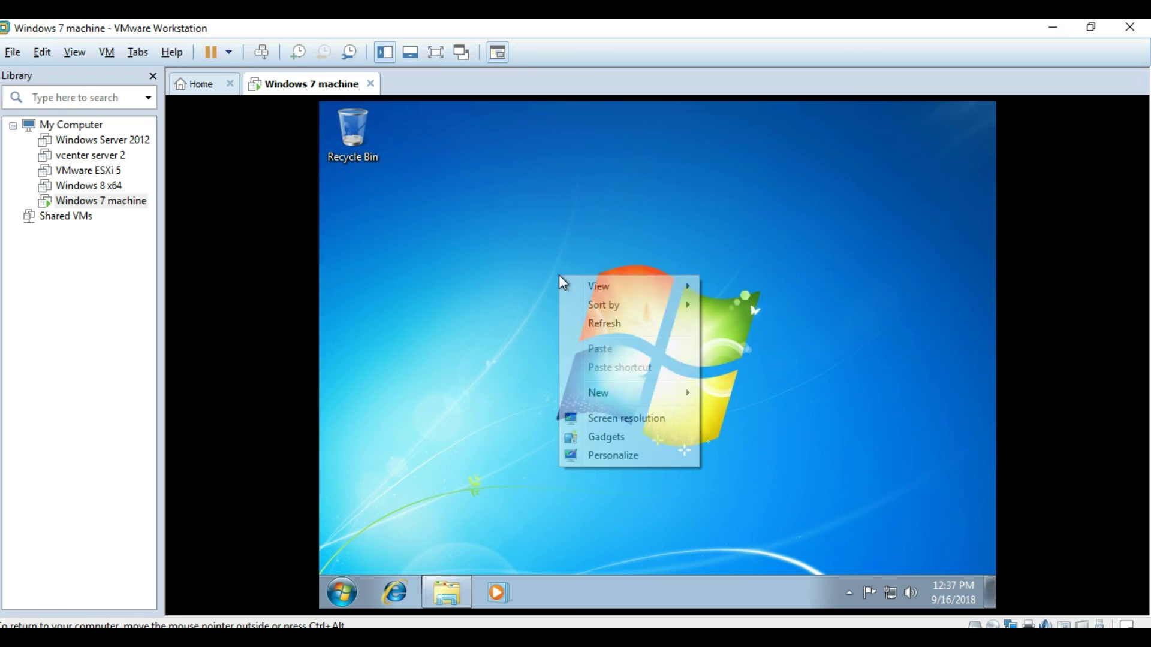
{"action": "left_click", "coordinate": [580, 329]}
{"action": "right_click", "coordinate": [506, 153]}
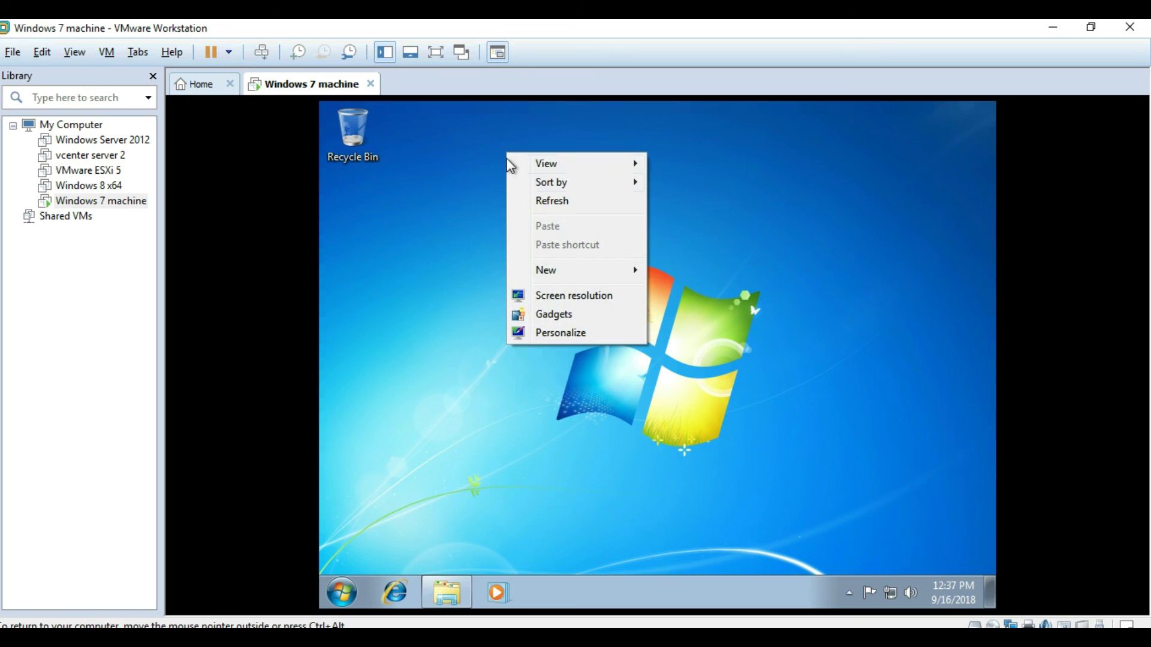
{"action": "left_click", "coordinate": [523, 199]}
{"action": "right_click", "coordinate": [523, 198]}
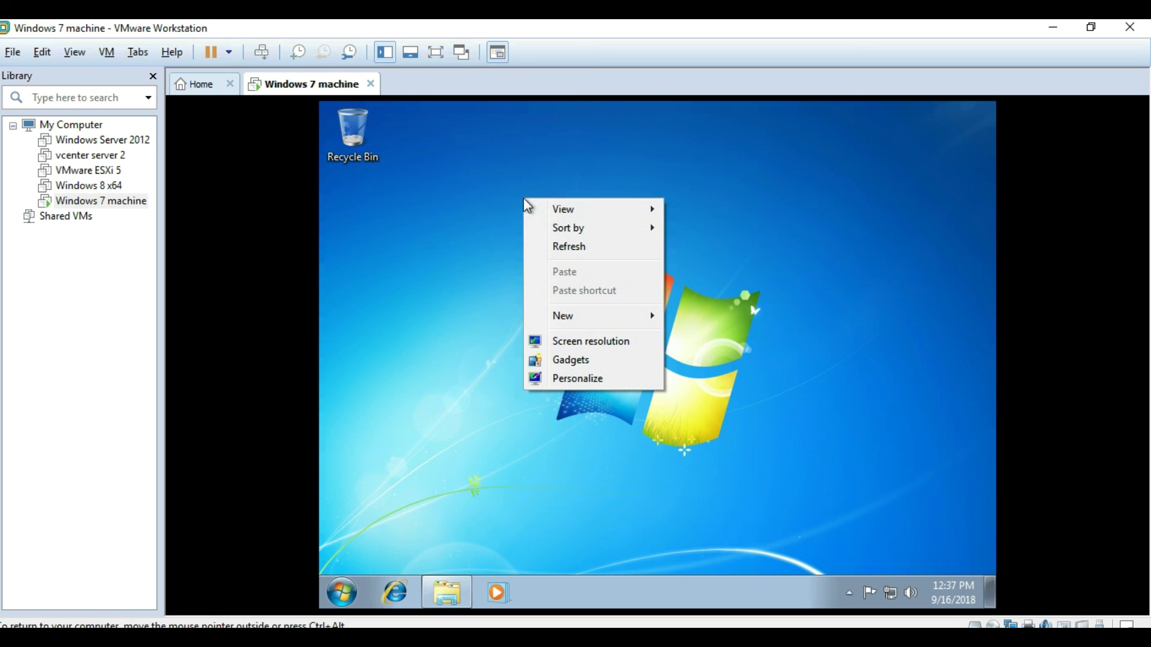
{"action": "left_click", "coordinate": [544, 246]}
{"action": "right_click", "coordinate": [544, 246]}
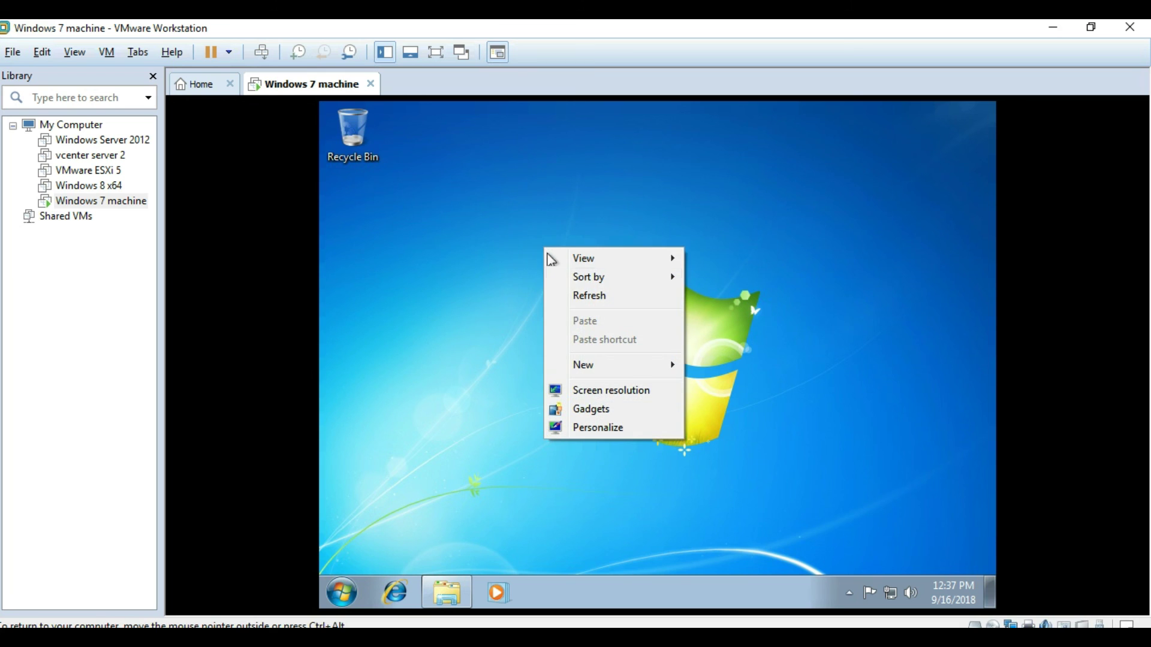
{"action": "left_click", "coordinate": [576, 301]}
{"action": "right_click", "coordinate": [575, 302]}
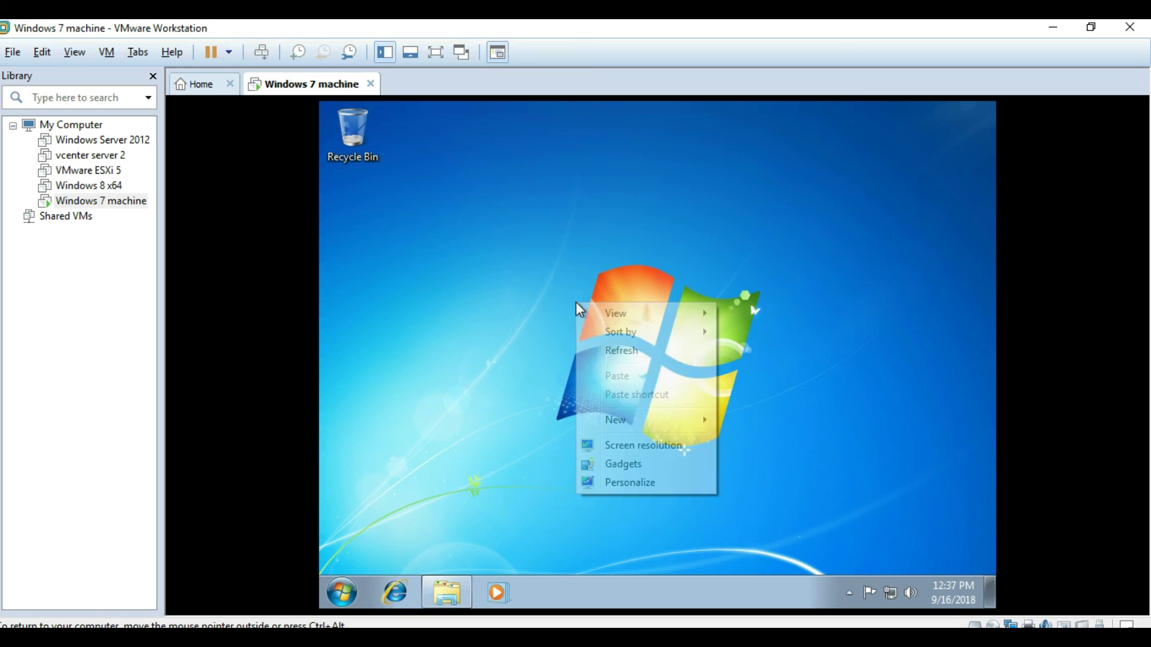
{"action": "left_click", "coordinate": [607, 354]}
{"action": "right_click", "coordinate": [514, 174]}
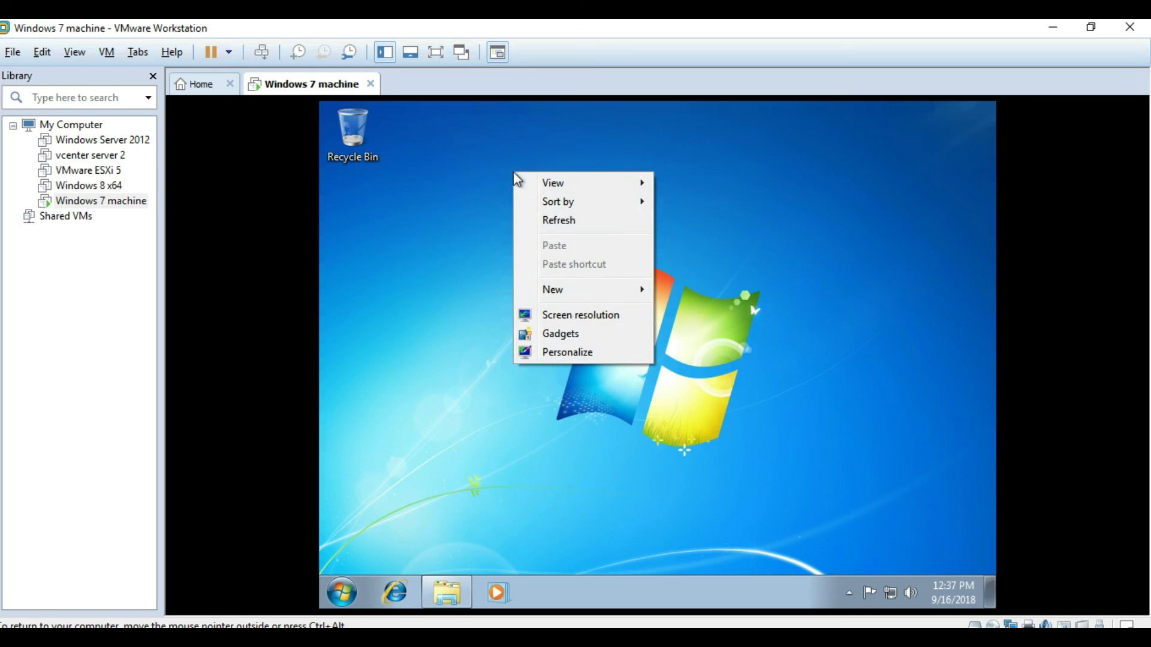
{"action": "left_click", "coordinate": [534, 221]}
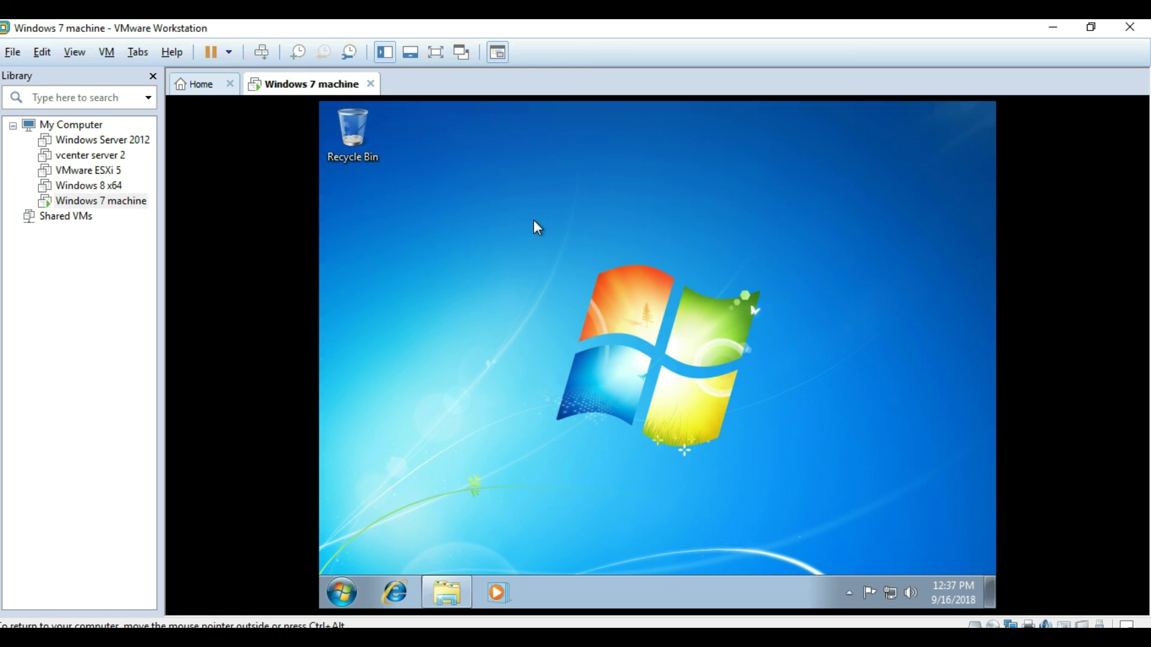